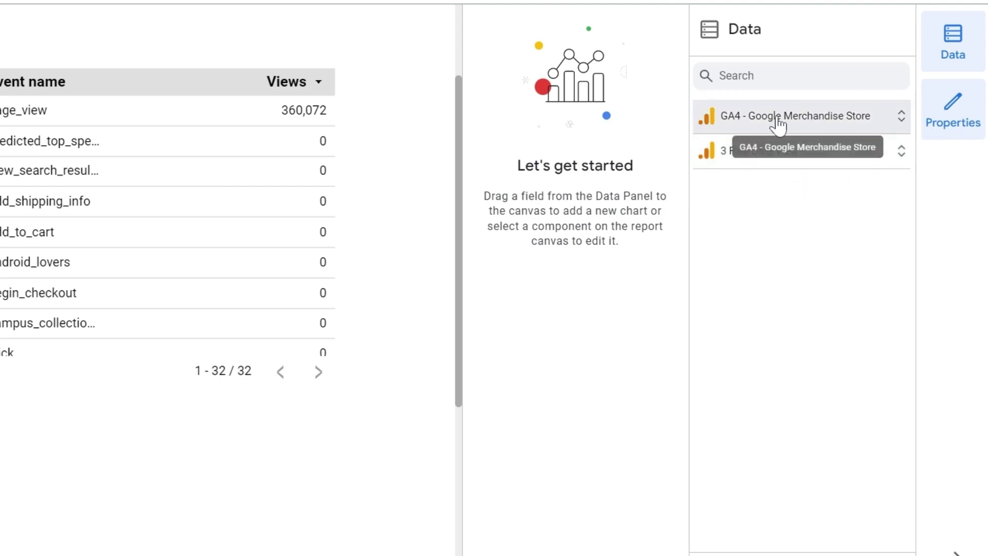
- Expand the GA4 - Google Merchandise Store data source and examine the types of its dimension and metric fields
click(809, 119)
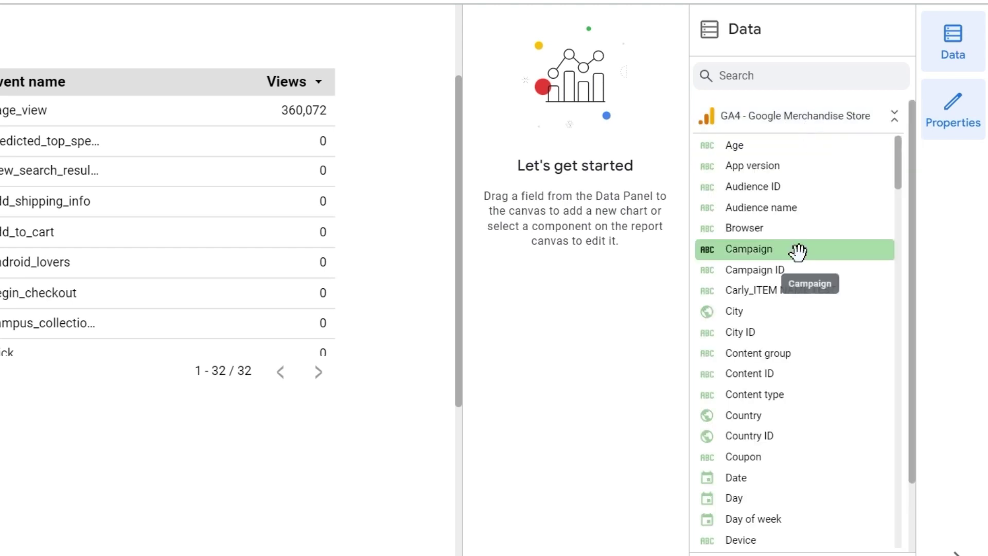
scroll(798, 252, down, 20)
scroll(798, 252, down, 5)
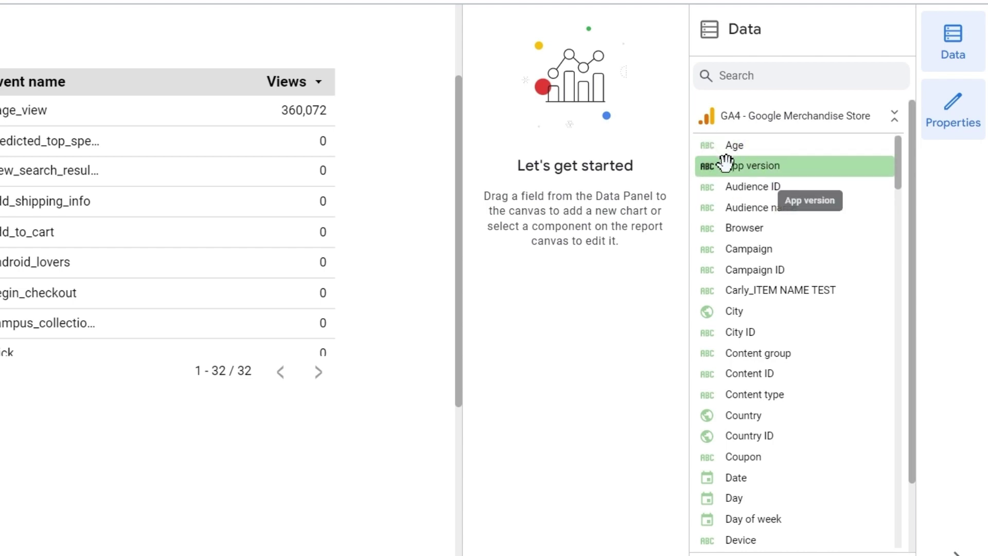
scroll(725, 163, down, 3)
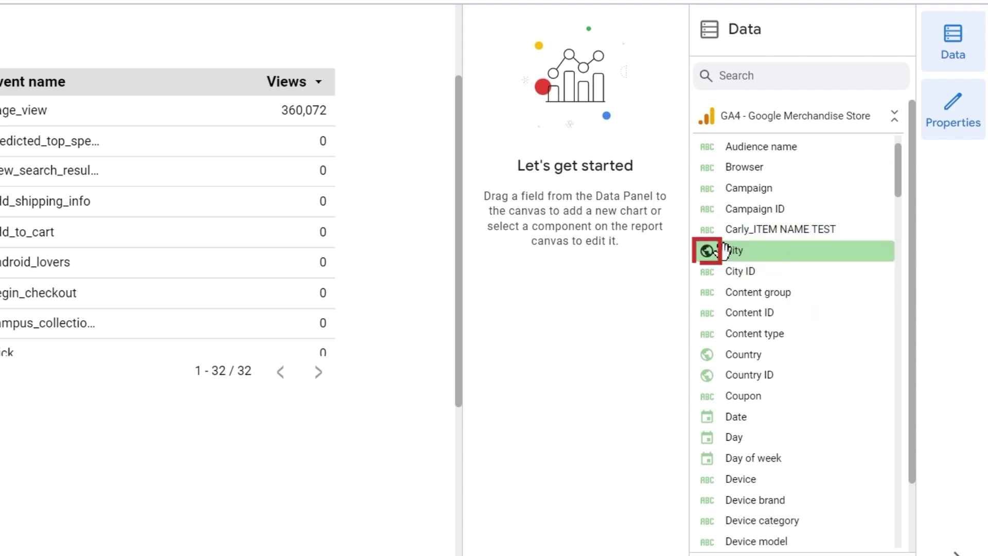
scroll(741, 309, down, 2)
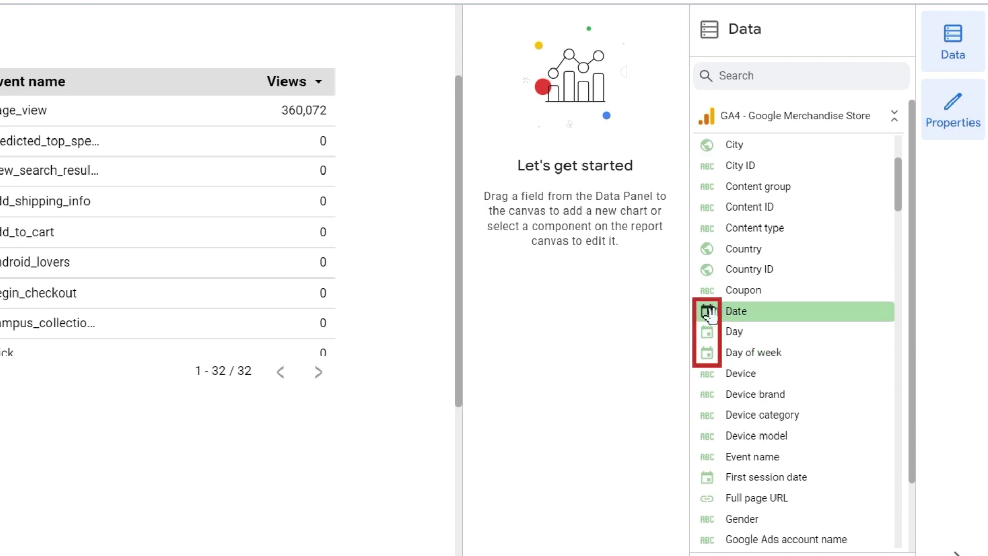
scroll(725, 355, down, 10)
scroll(740, 356, up, 2)
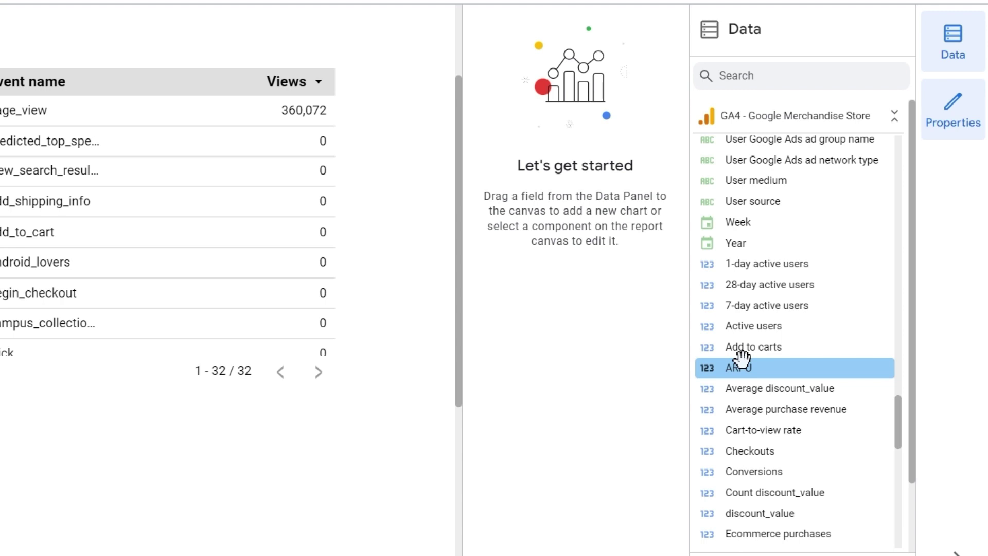
scroll(821, 321, down, 1)
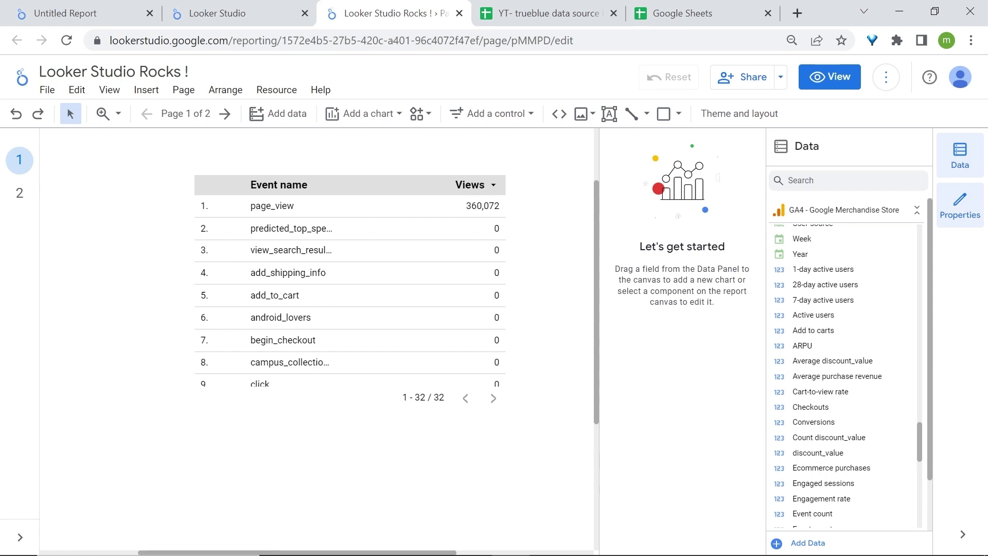
- Select the event table and examine its selectable data sources, its dimension and metric setup, and its rows
click(377, 181)
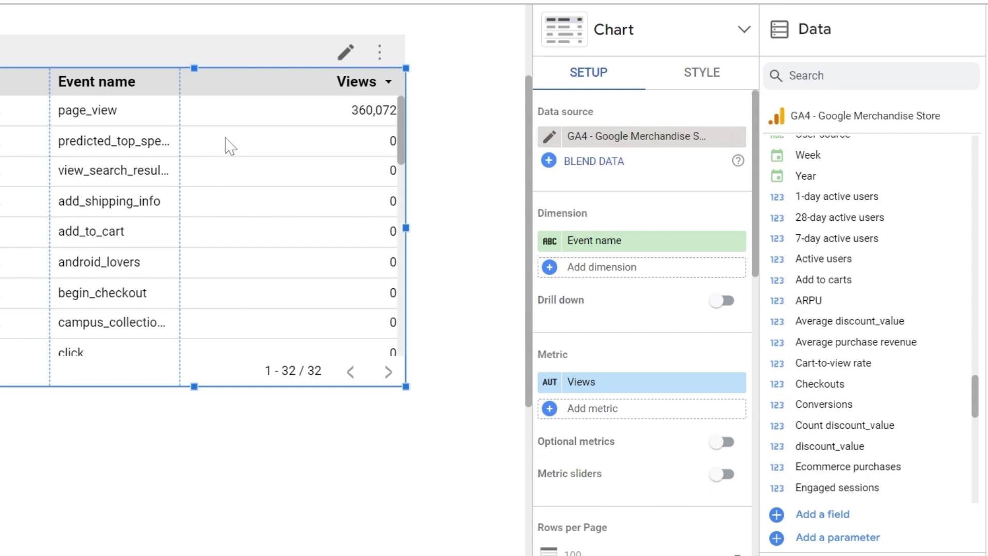
click(640, 136)
scroll(656, 299, down, 3)
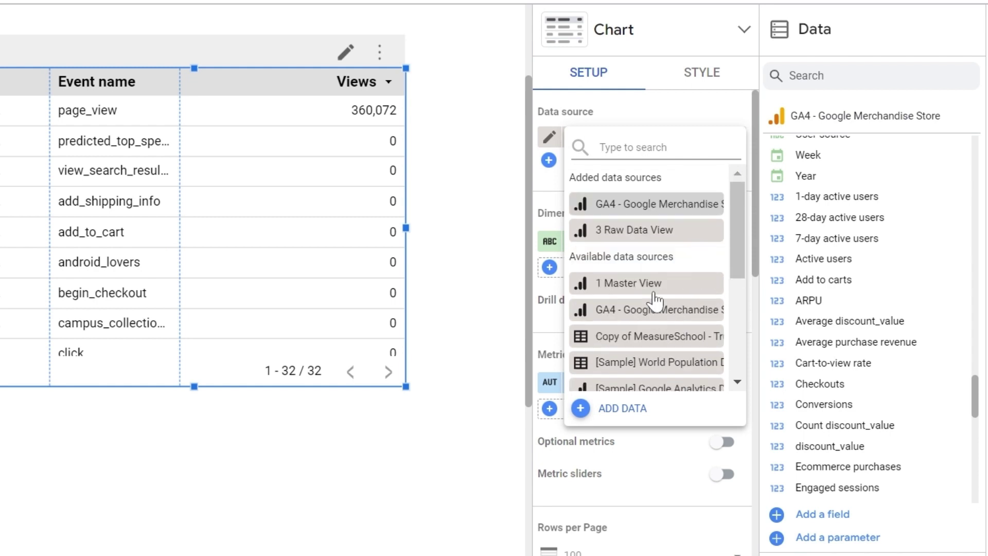
click(662, 117)
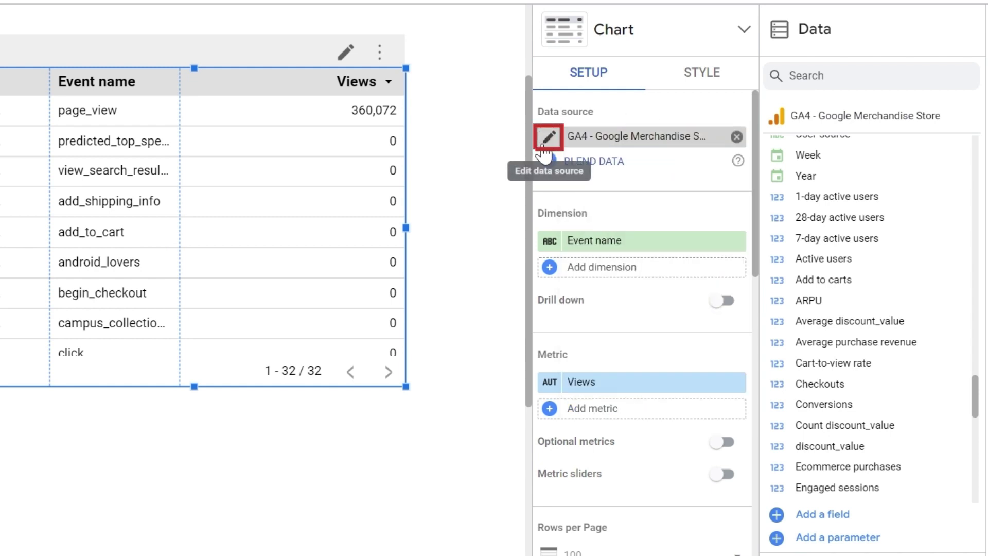
scroll(476, 252, up, 1)
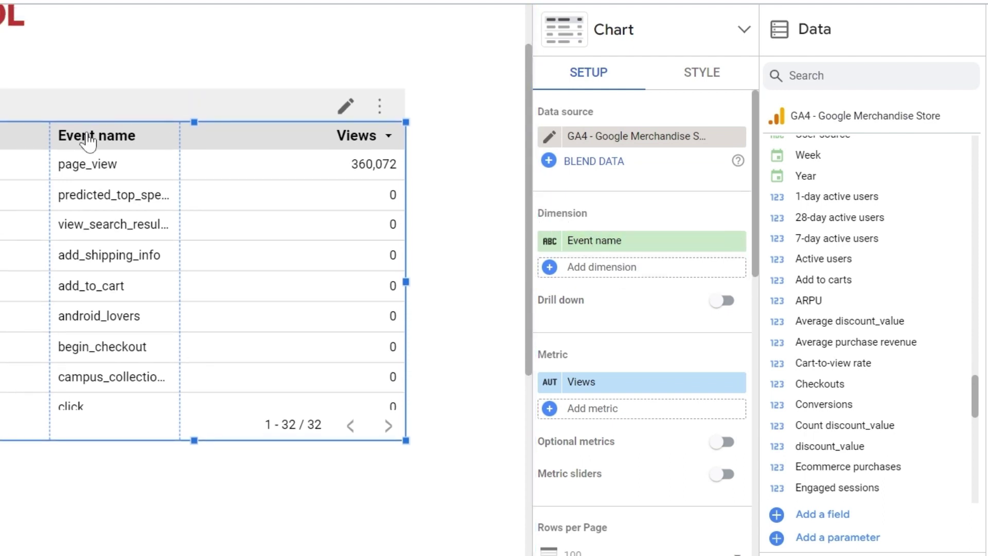
scroll(123, 234, down, 1)
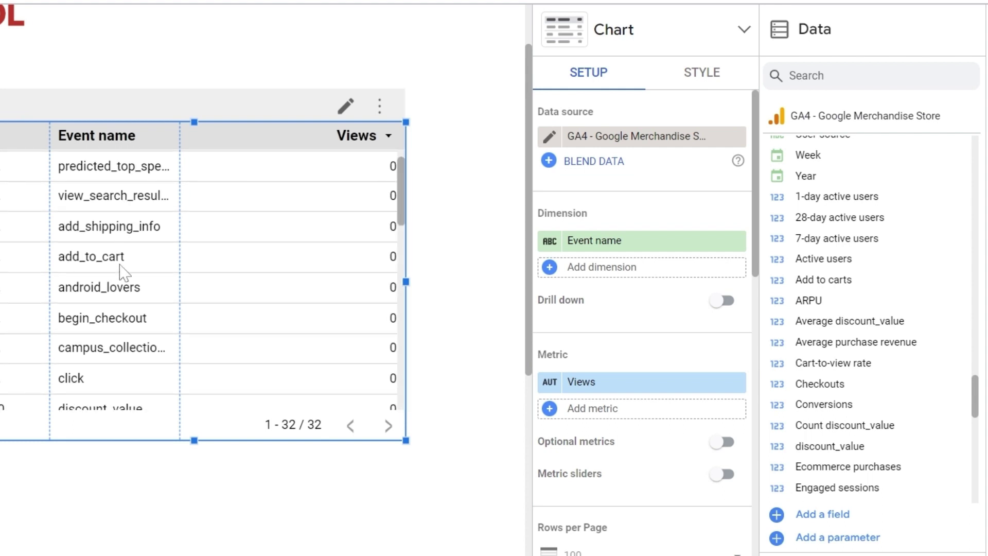
scroll(125, 270, up, 1)
scroll(583, 349, down, 1)
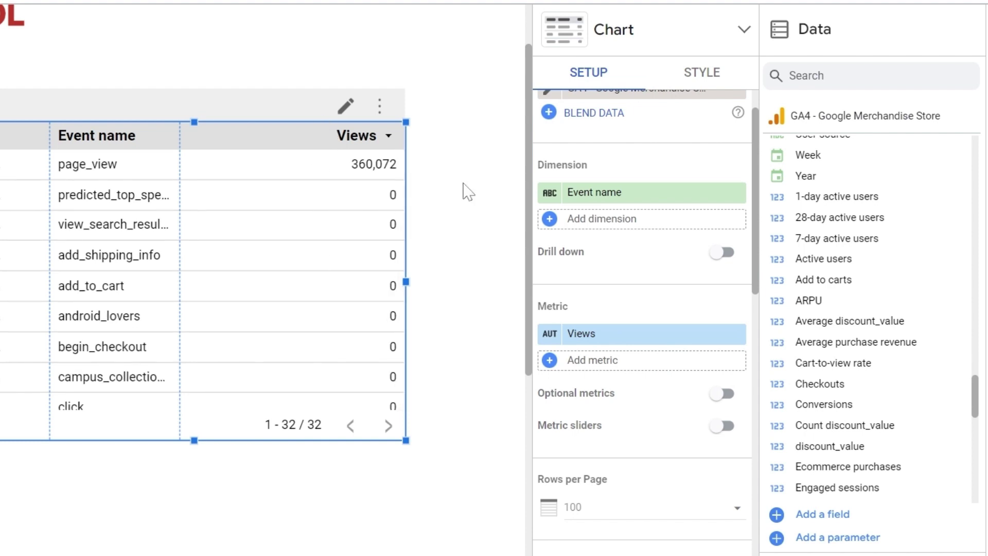
scroll(467, 191, up, 1)
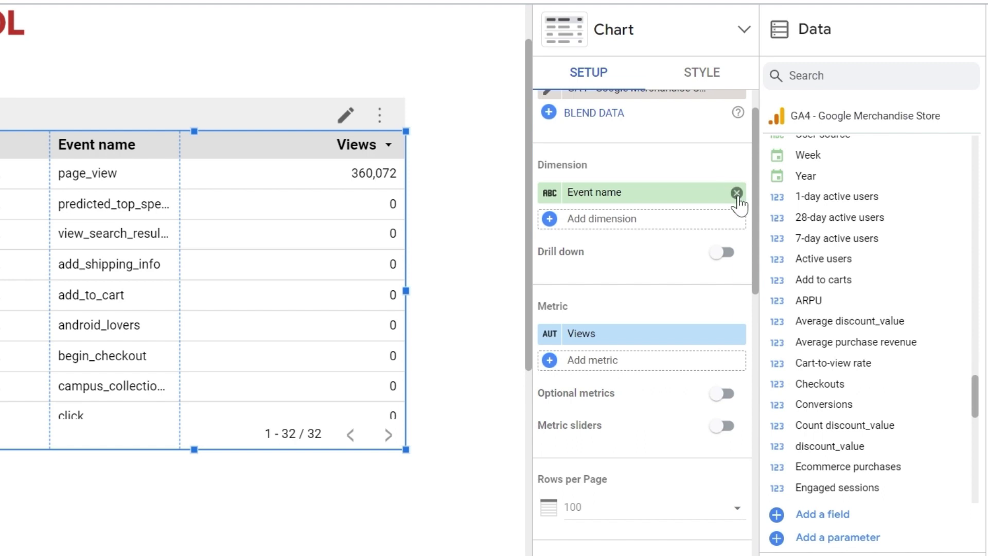
- Remove the Event name dimension from the table, and add it back by searching the data fields for "Event name"
click(736, 193)
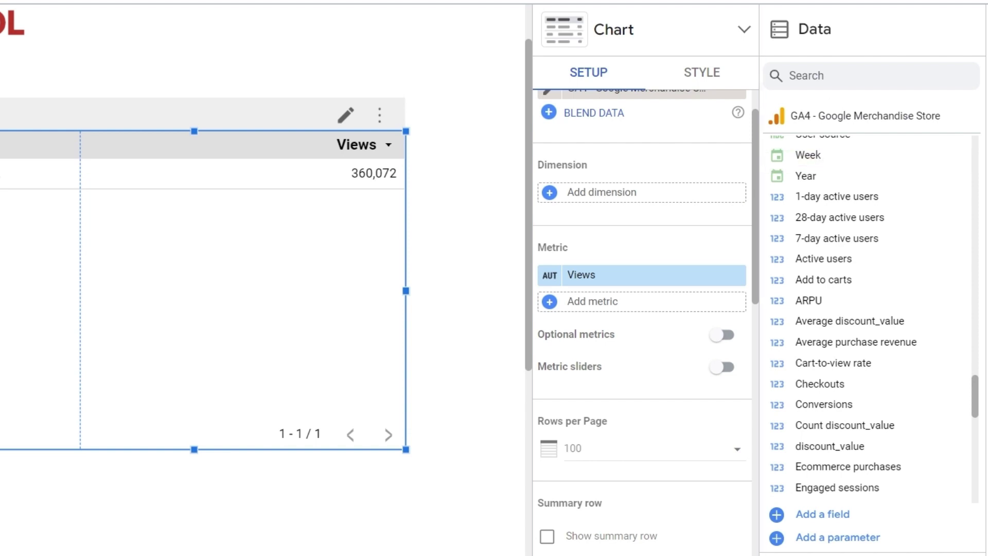
scroll(881, 280, down, 3)
scroll(882, 280, up, 6)
scroll(881, 280, up, 7)
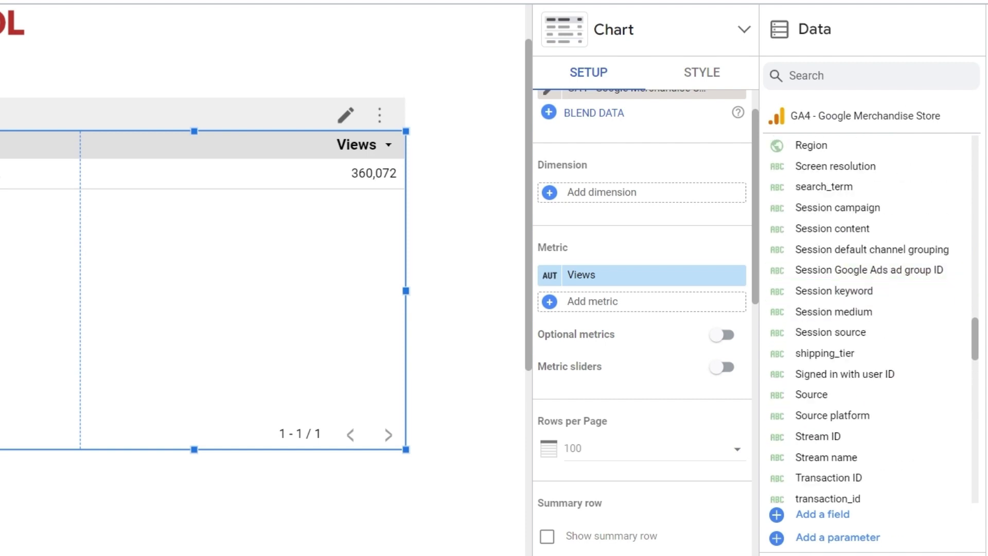
click(823, 75)
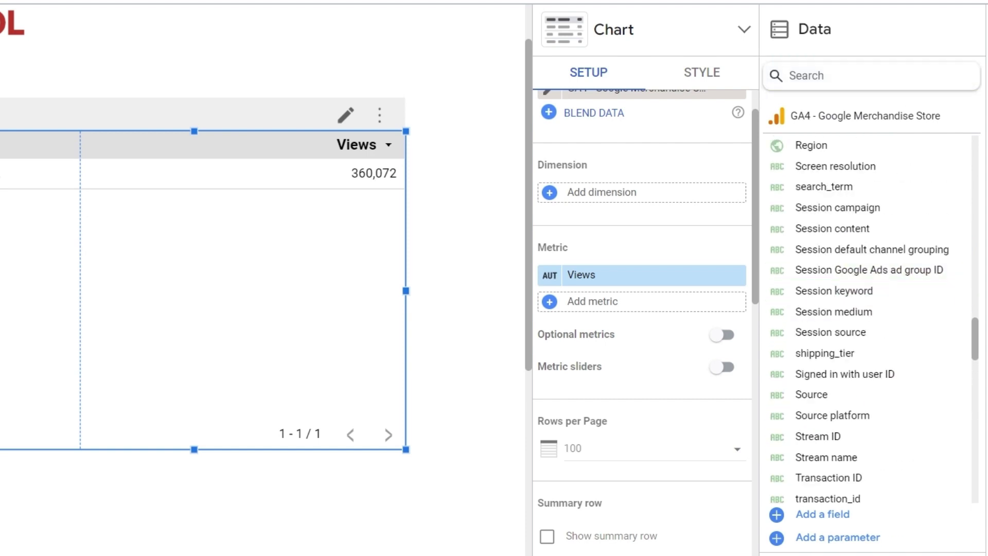
text(Event name)
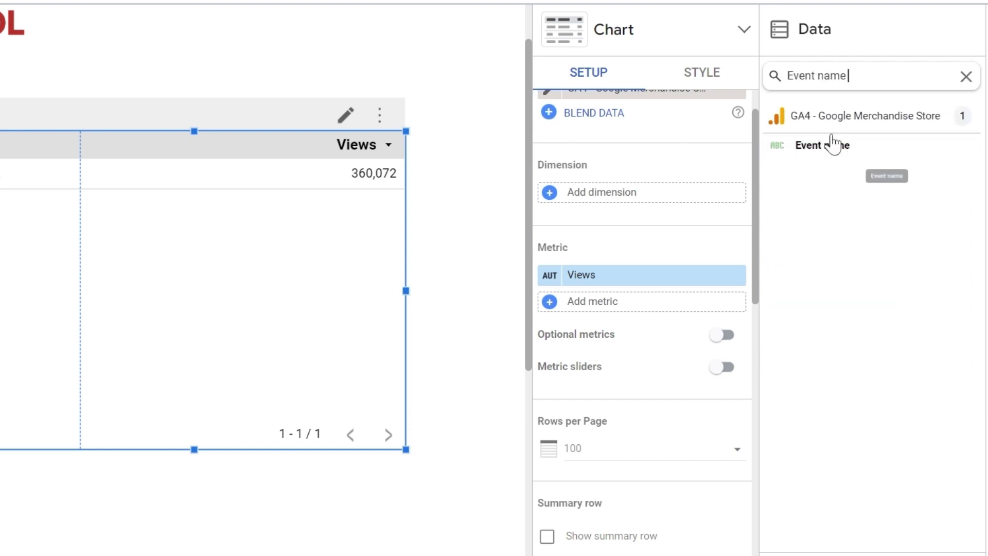
drag(833, 145, 655, 194)
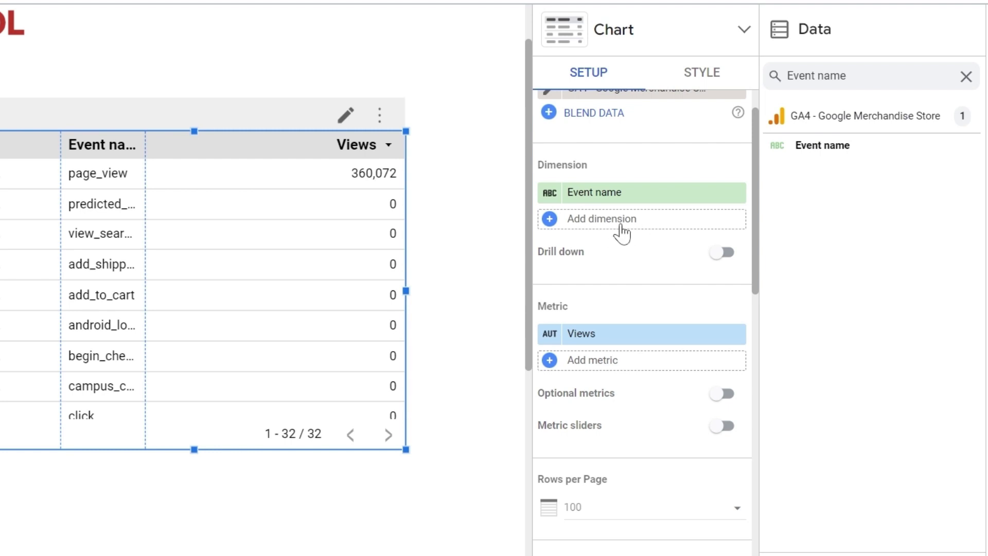
- Add Age as a second dimension of the table and widen the Event name and Age columns
click(574, 223)
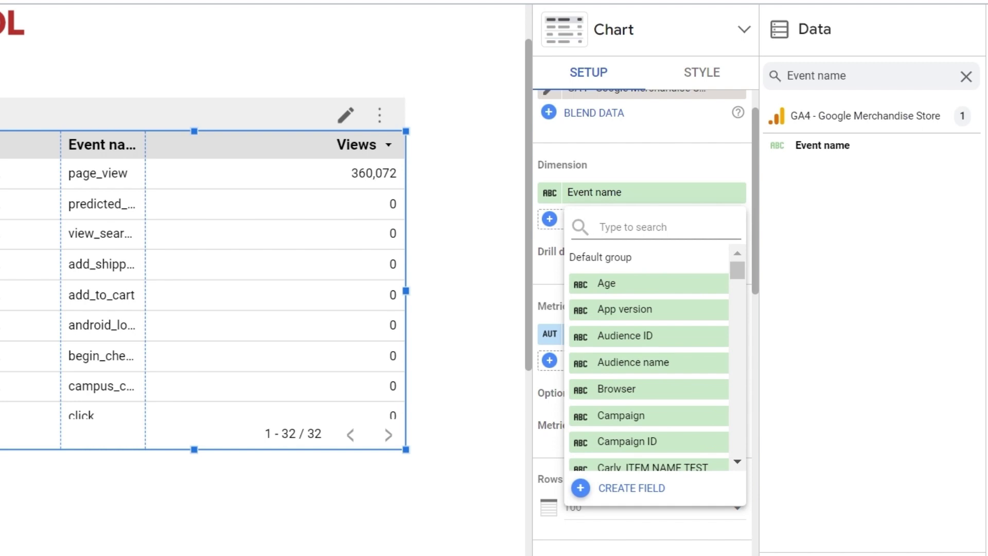
click(627, 284)
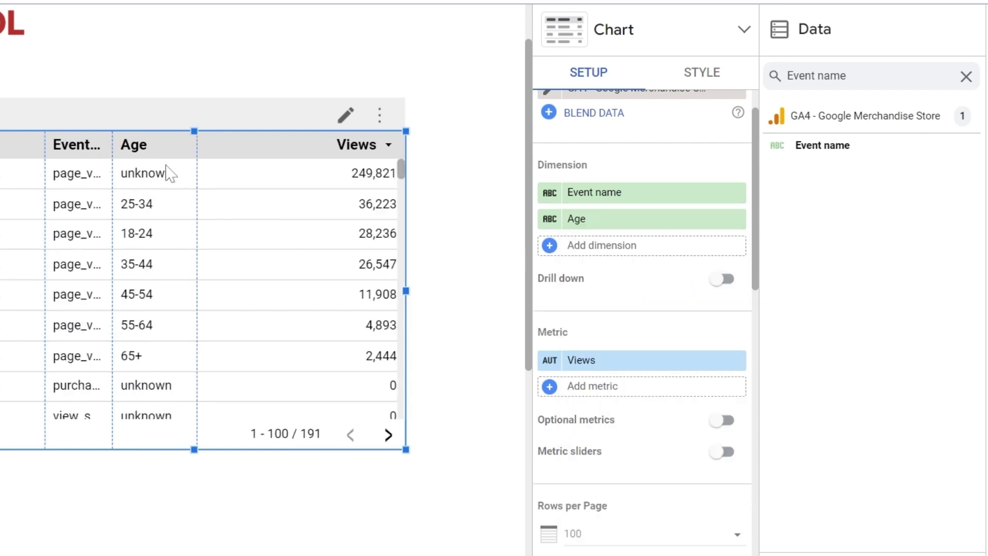
drag(196, 173, 229, 167)
drag(112, 178, 148, 180)
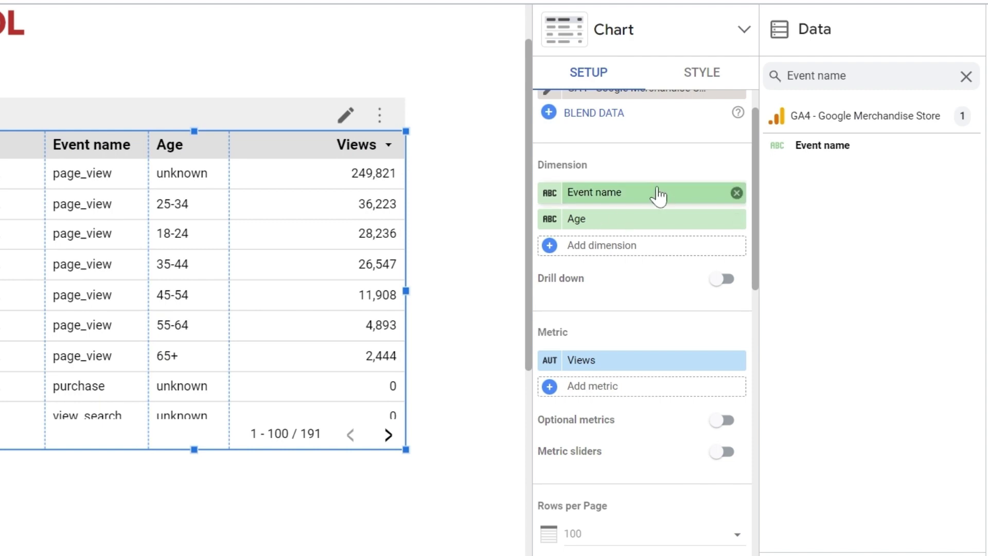
- Remove the Age dimension from the table and clear the search of the data fields
click(642, 195)
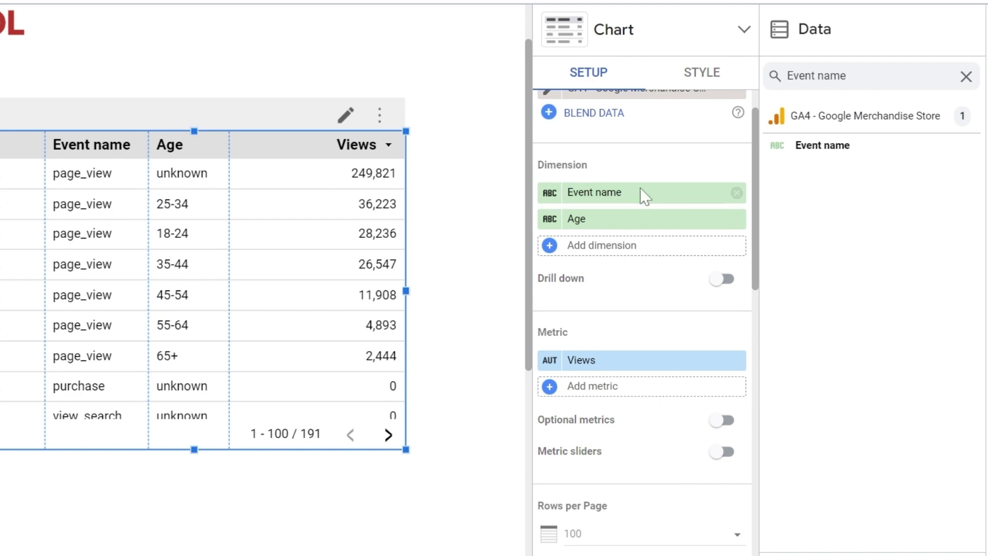
click(684, 155)
drag(838, 140, 649, 215)
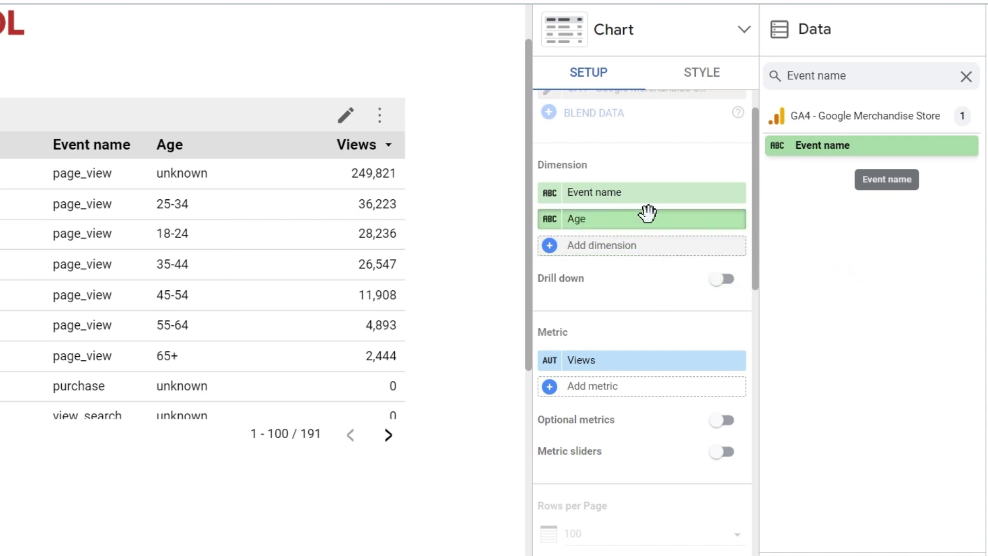
click(736, 219)
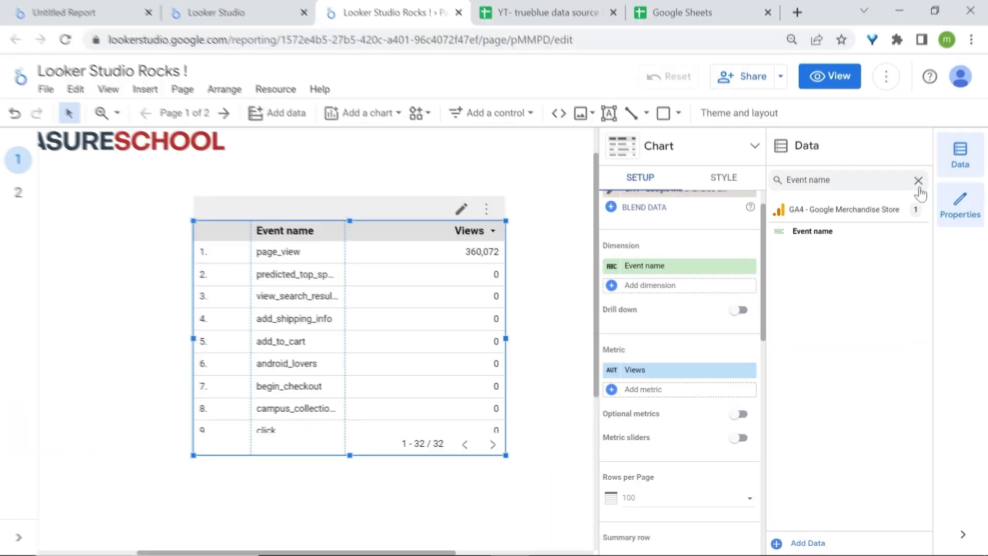
click(918, 183)
scroll(579, 316, down, 1)
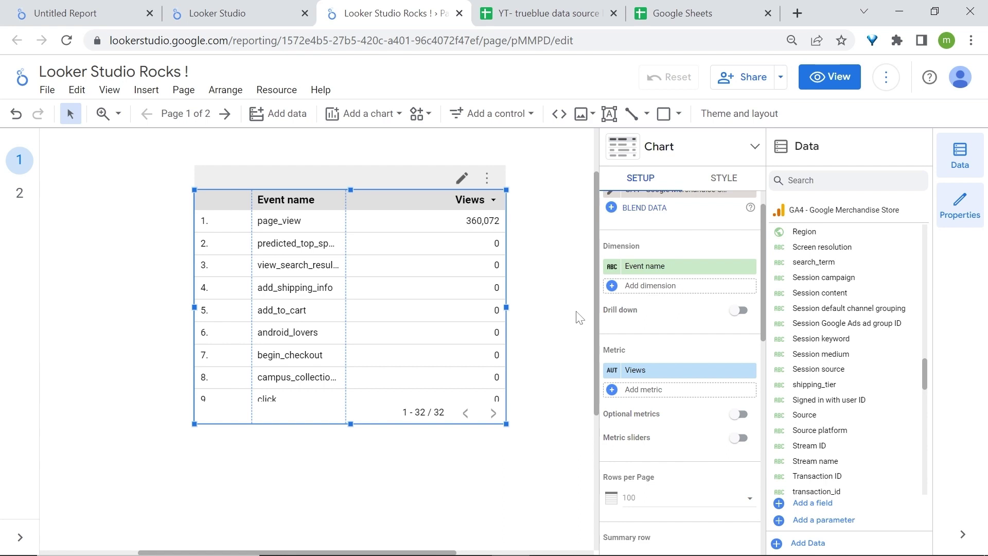
- Delete the event table and place a full-number scorecard in the empty area below the logo
click(379, 120)
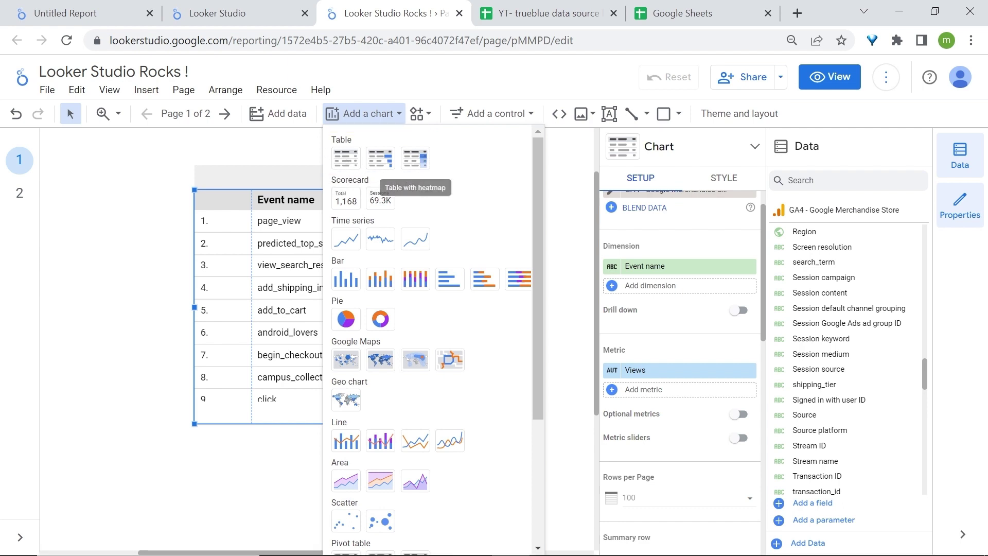
click(163, 251)
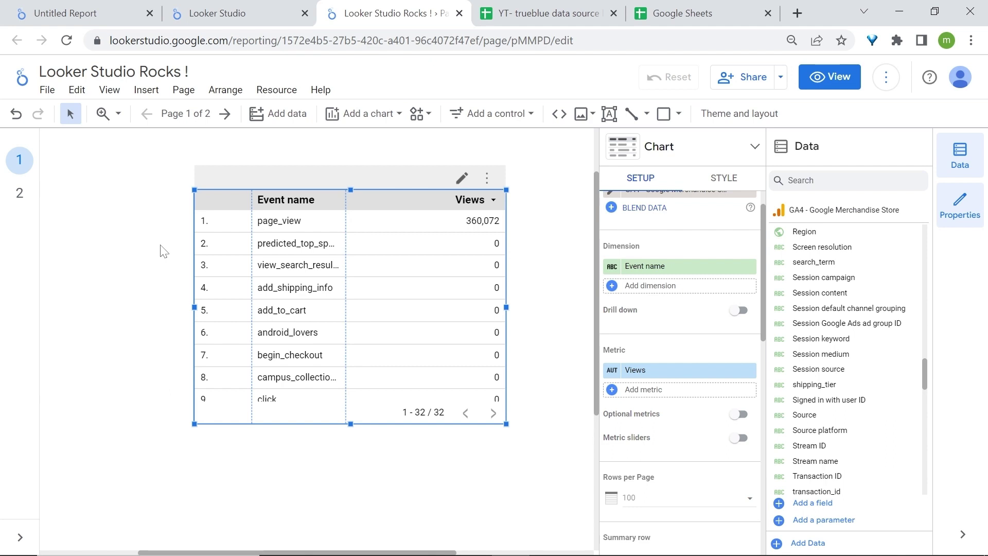
key(Delete)
click(372, 114)
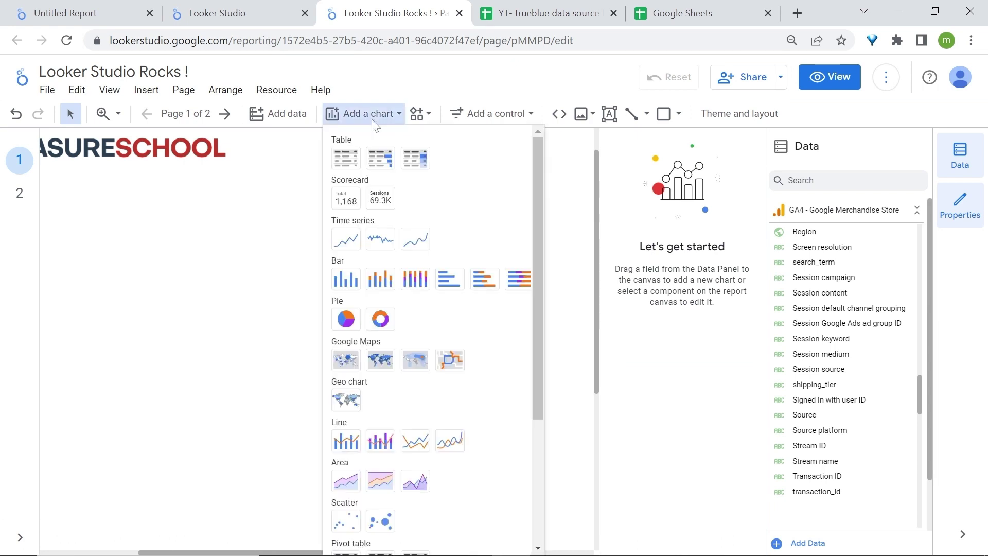
click(342, 204)
click(243, 232)
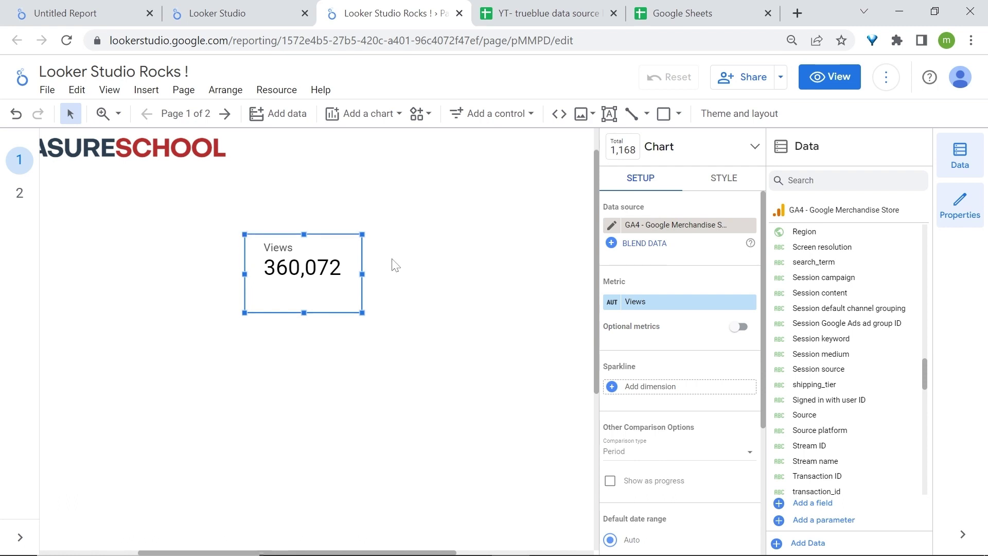
- Duplicate the Views scorecard beside the original and change the copy's chart type to the scorecard with compact numbers
mouse_move(341, 255)
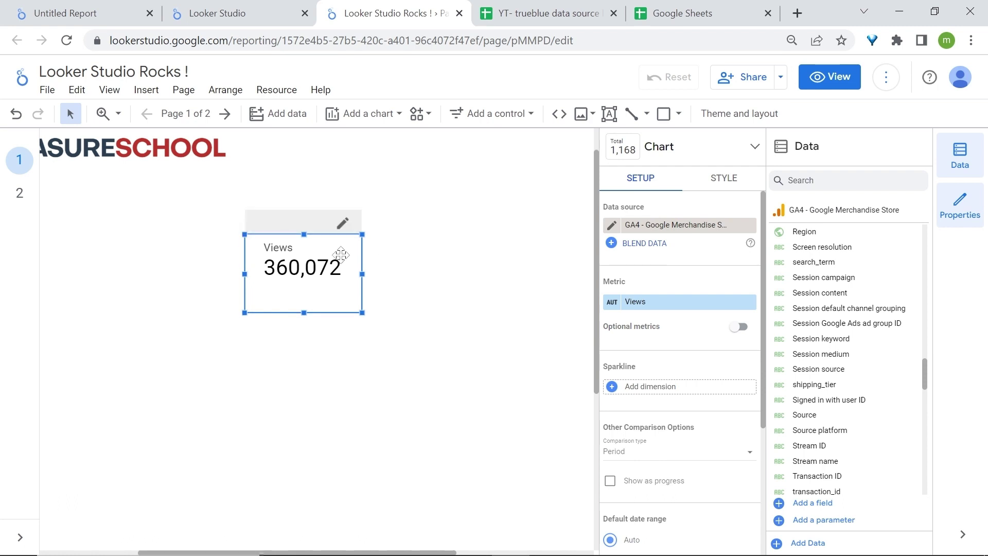
scroll(341, 254, up, 1)
key(ctrl+d)
drag(305, 328, 435, 320)
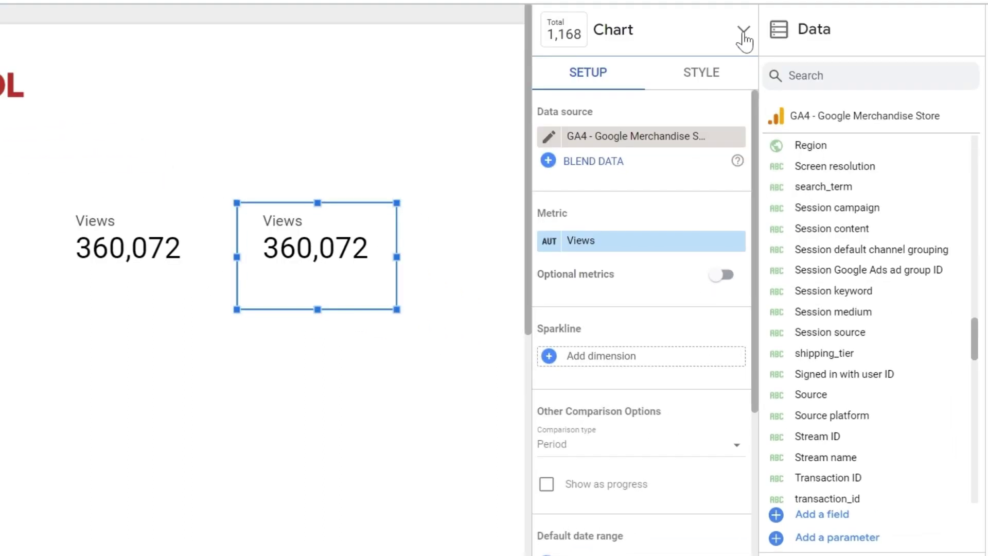
click(744, 35)
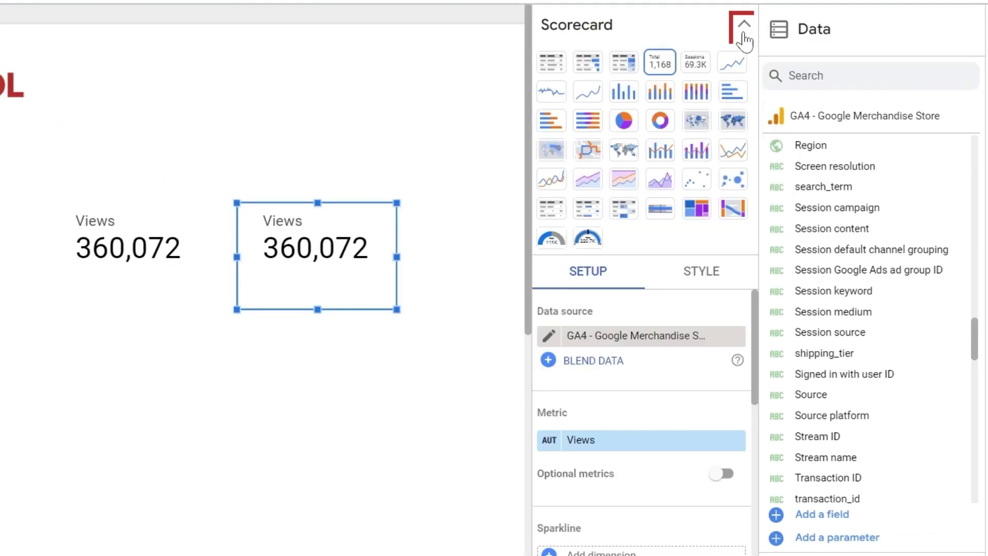
click(698, 72)
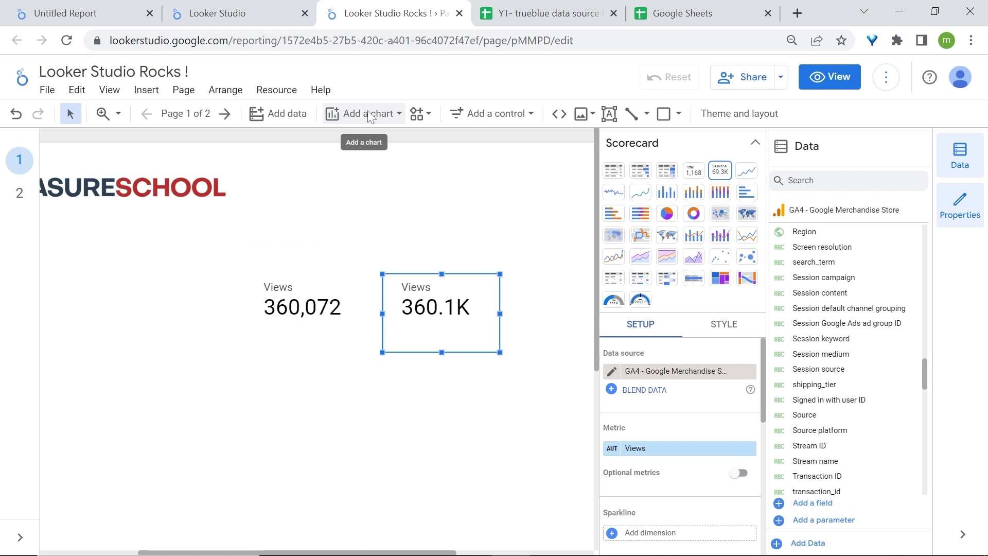
click(369, 118)
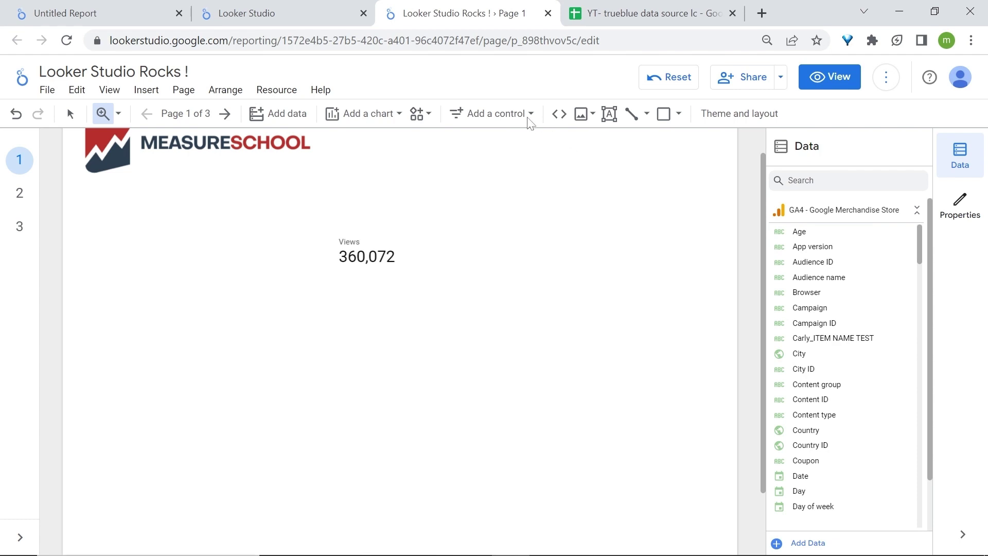
- Add a date range control beside the logo and set it to May 1, 2023 through May 7, 2023
click(493, 113)
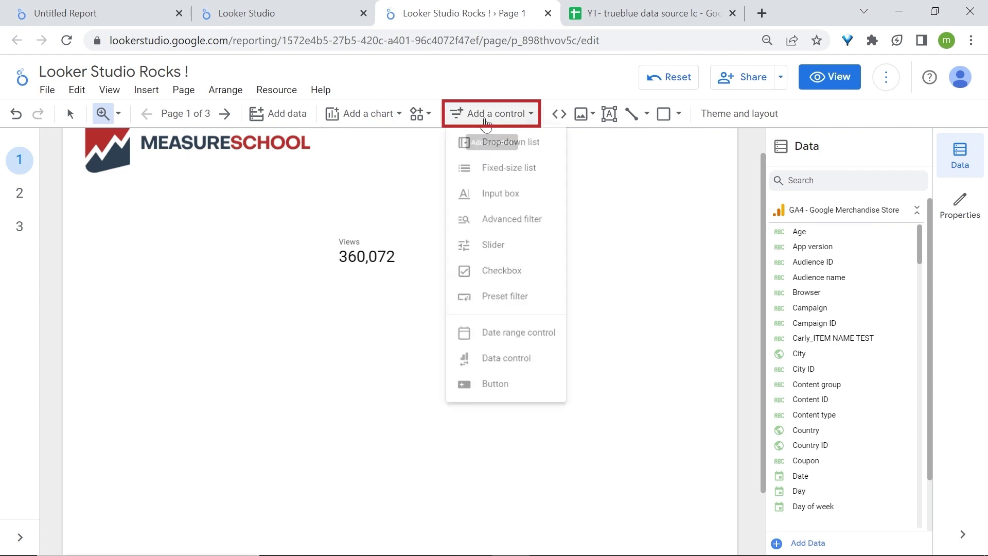
click(497, 349)
click(443, 155)
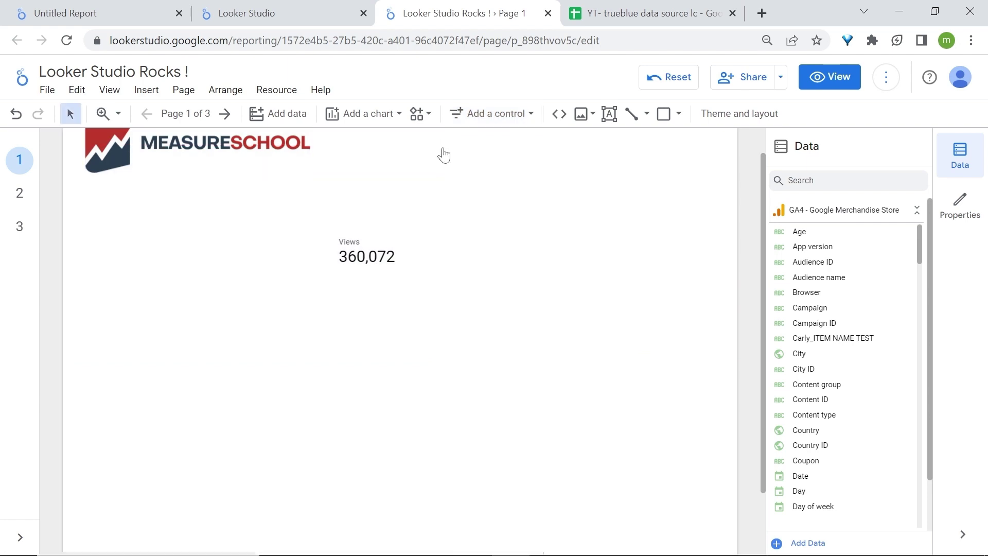
click(520, 161)
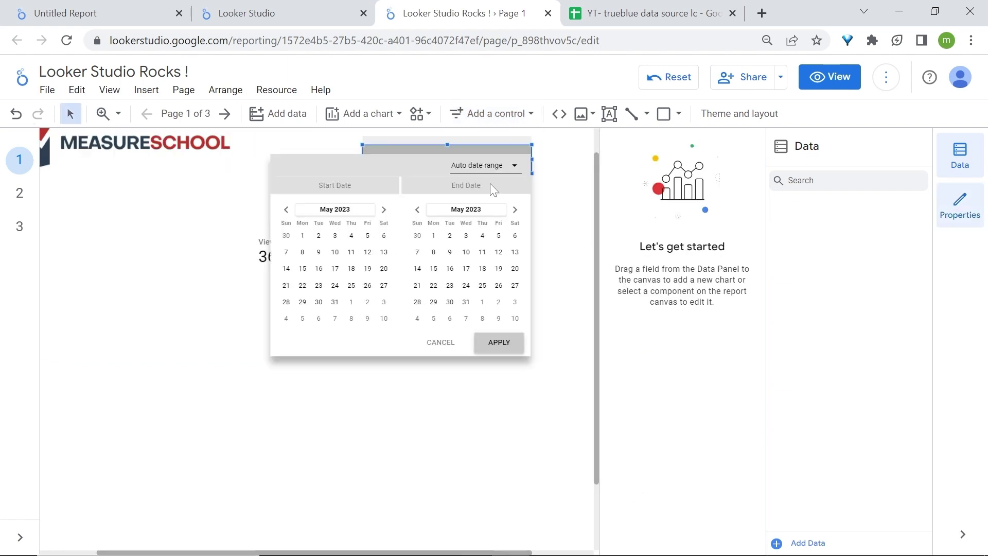
click(302, 237)
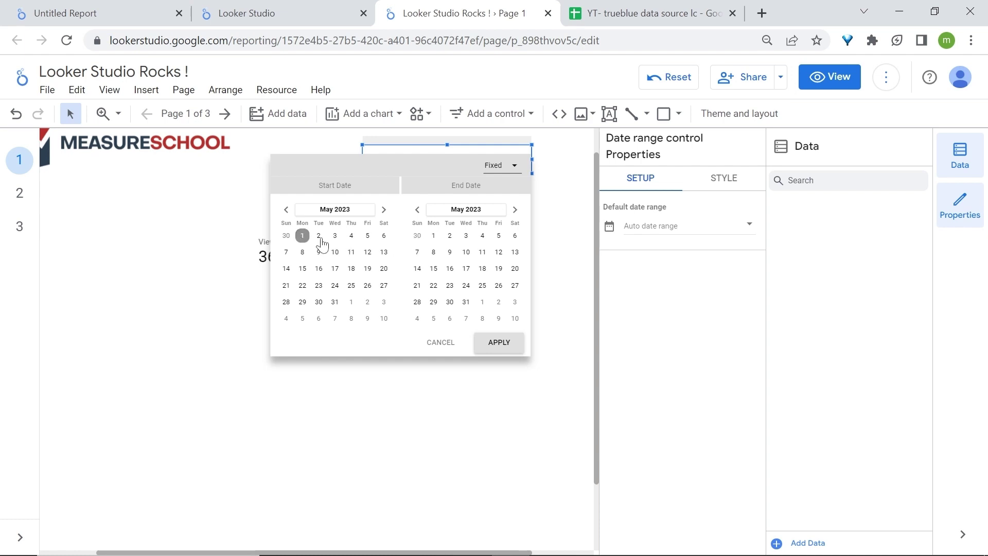
click(417, 253)
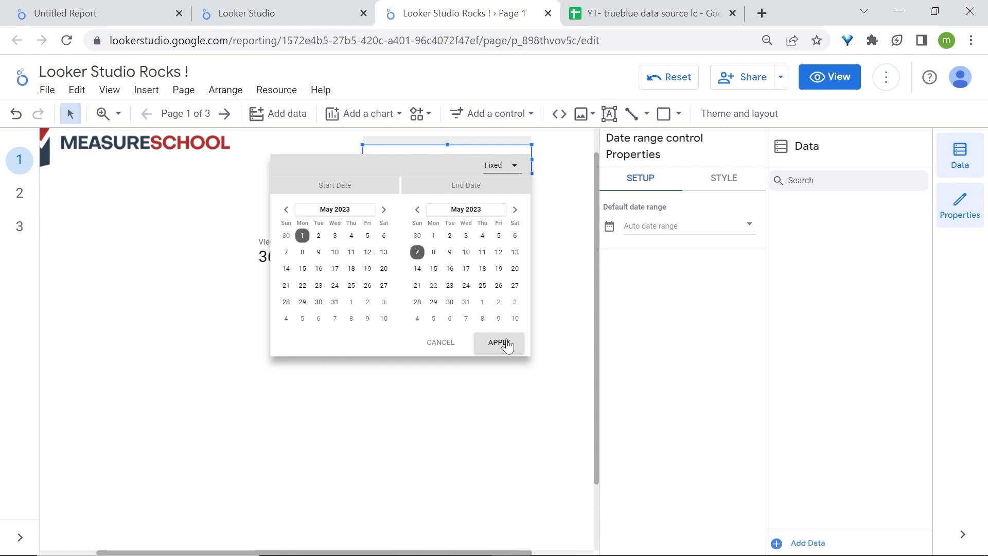
click(498, 343)
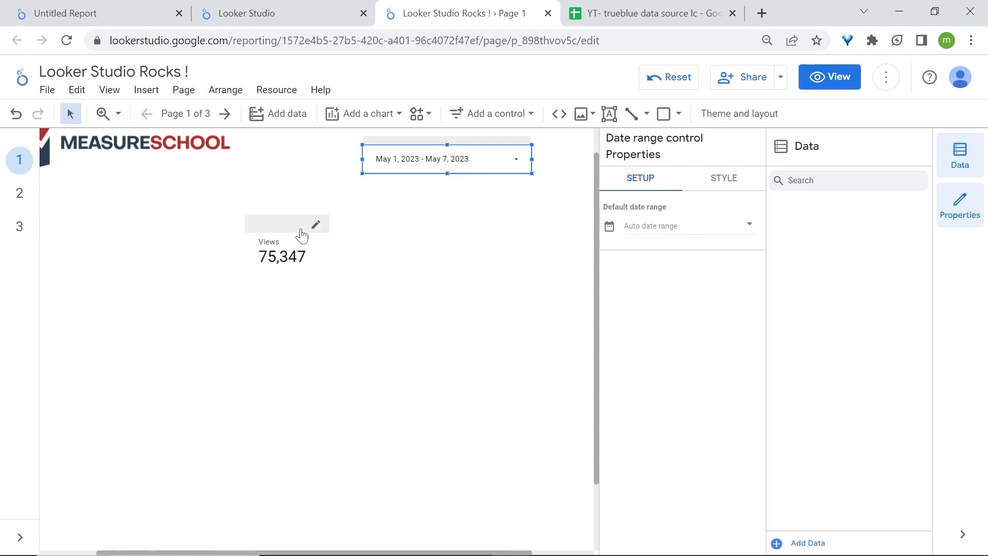
- Set the Views scorecard's comparison date range to Previous period
click(265, 237)
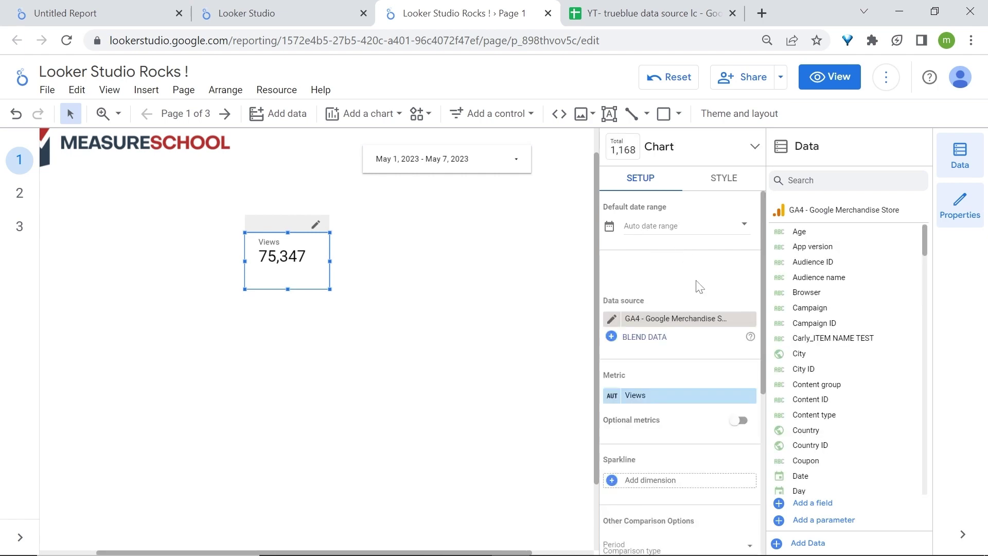
scroll(697, 283, down, 5)
scroll(698, 286, down, 1)
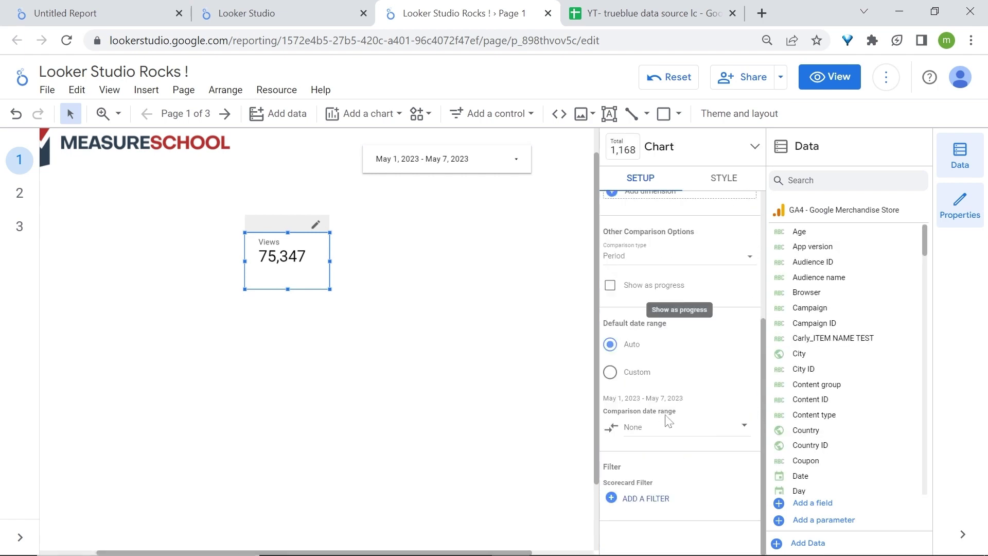
click(689, 435)
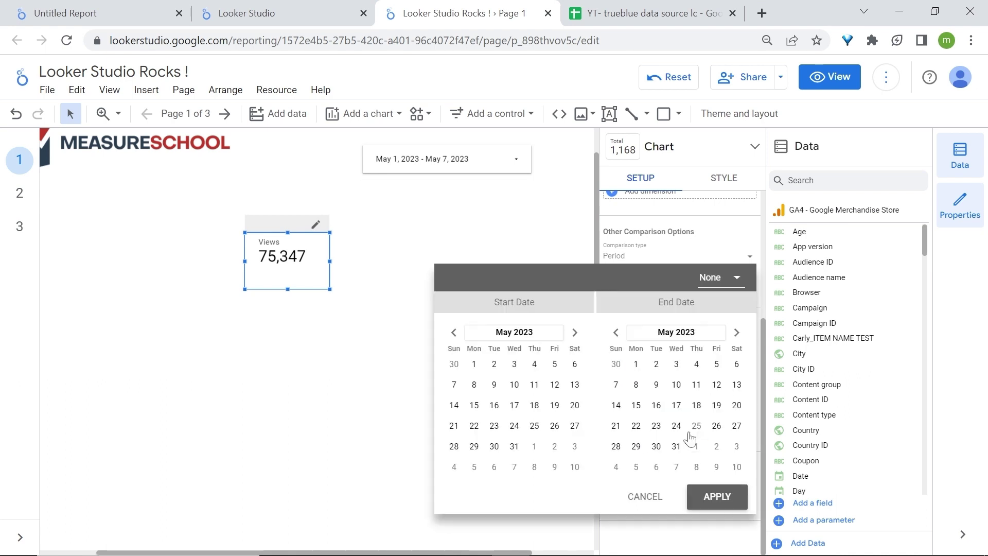
click(723, 278)
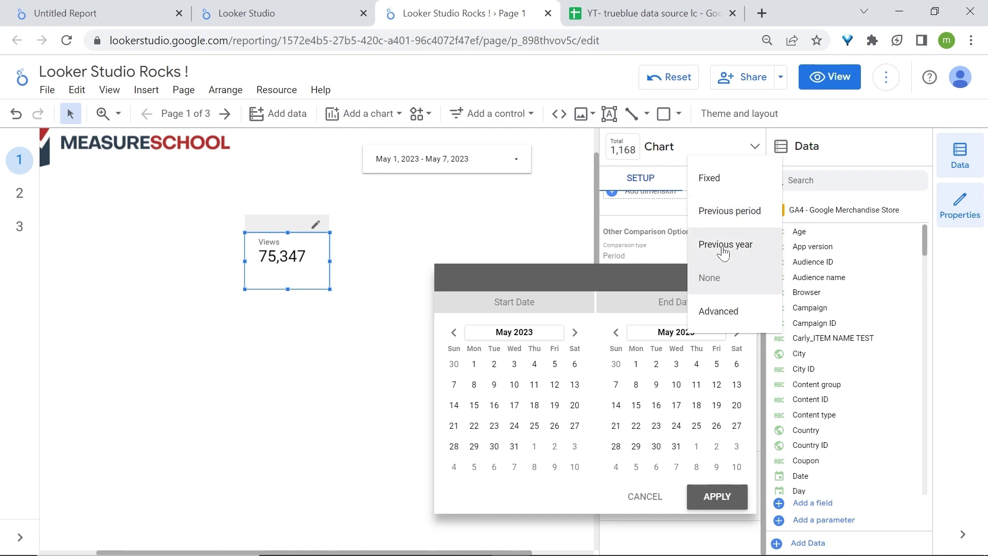
click(725, 212)
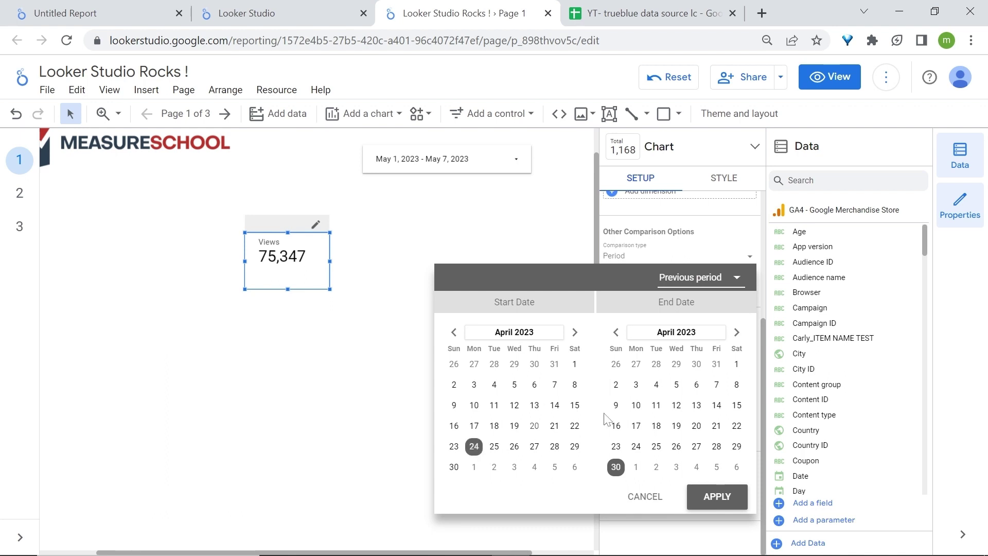
click(711, 496)
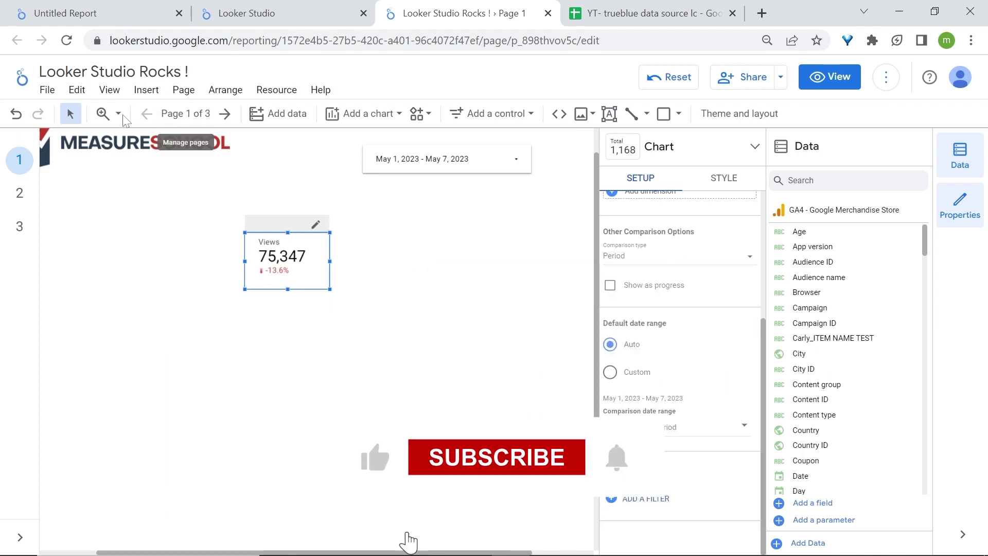
- Add a time series chart of Views in the empty area below the scorecard
click(103, 123)
click(254, 242)
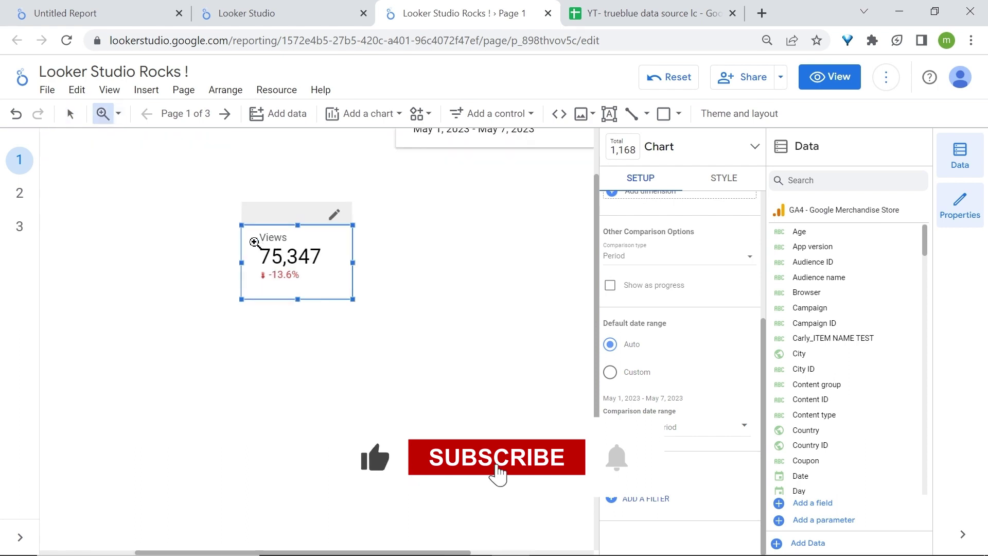
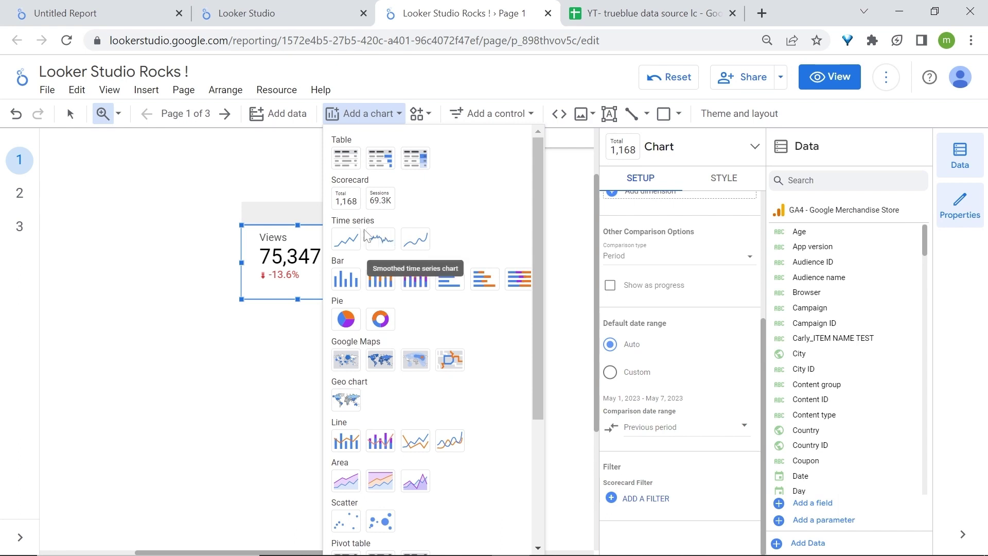
click(344, 236)
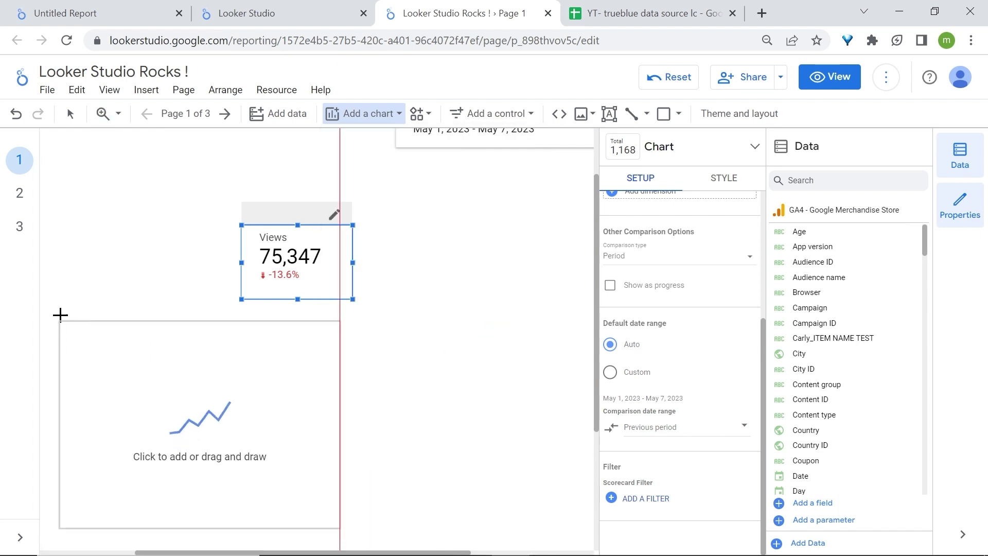
click(60, 314)
- Set the report's date range control to Last 30 days, excluding today
scroll(463, 220, up, 1)
click(539, 158)
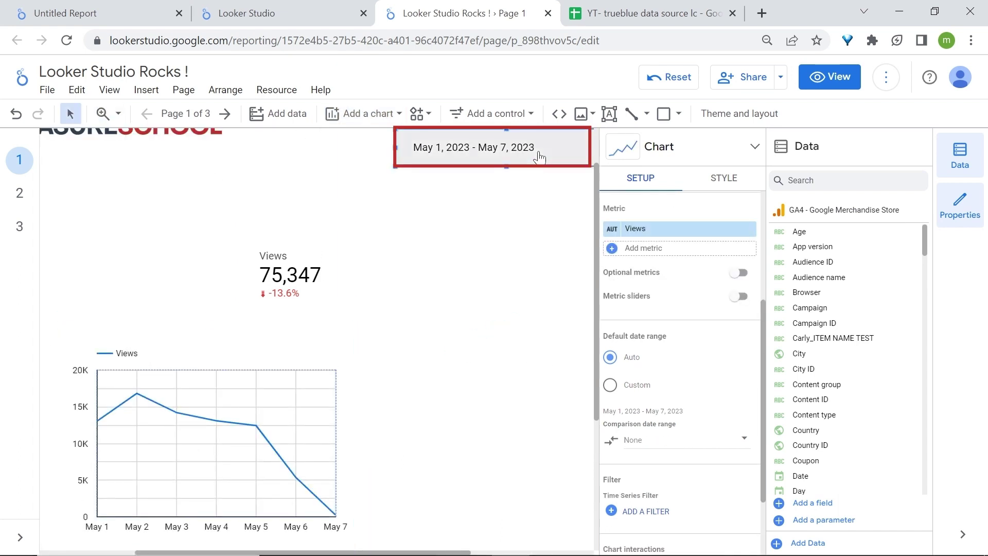
click(591, 160)
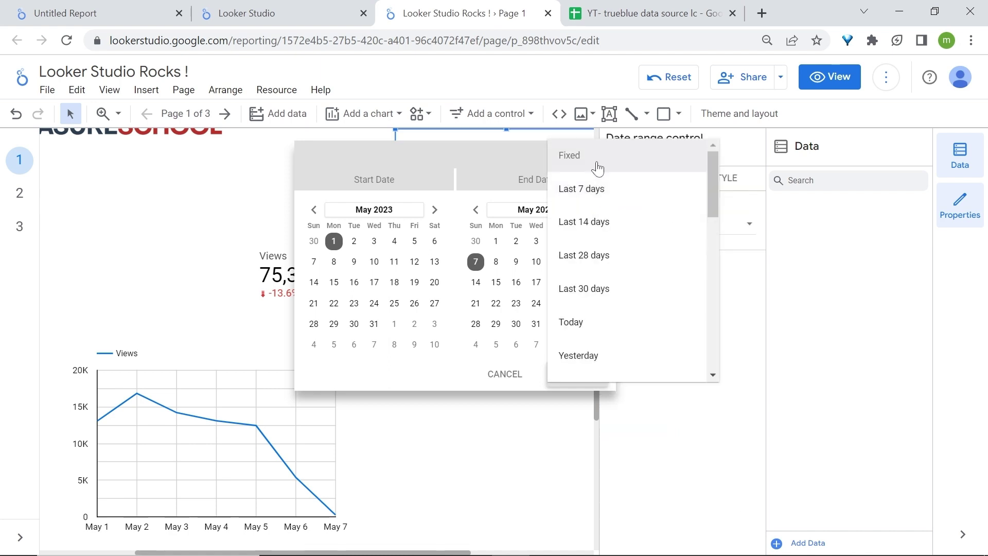
click(590, 290)
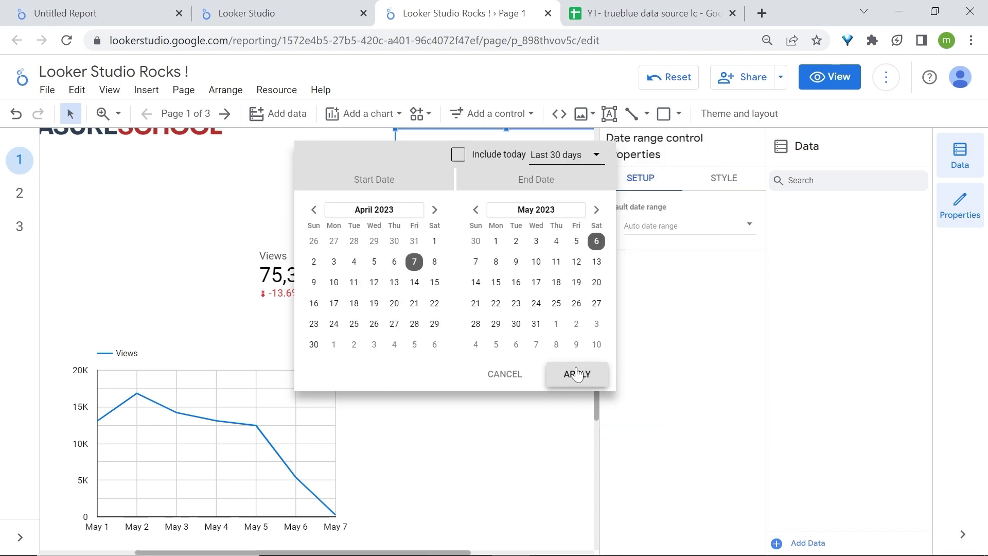
click(573, 373)
- Add a small sparkline chart and place it just beside the Views scorecard
scroll(440, 316, down, 2)
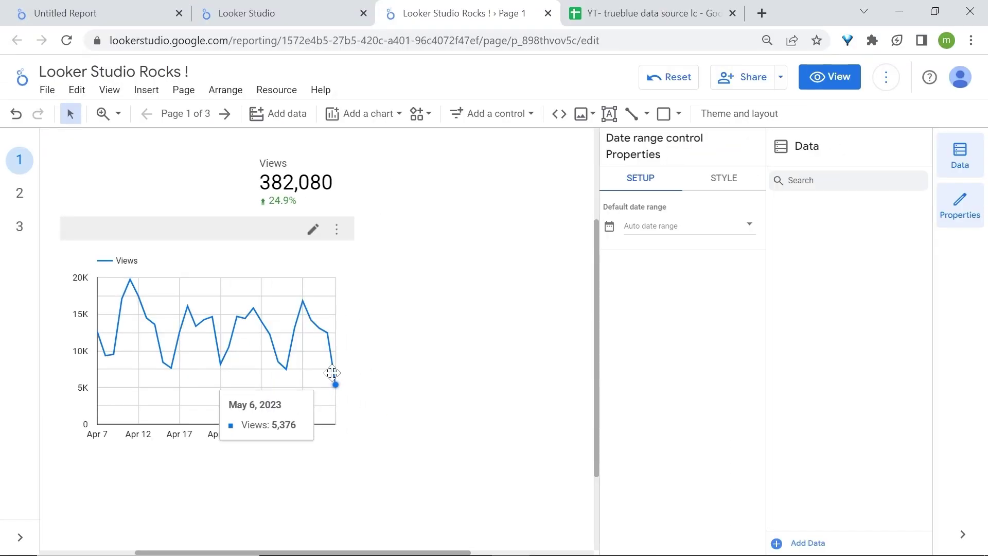
click(363, 114)
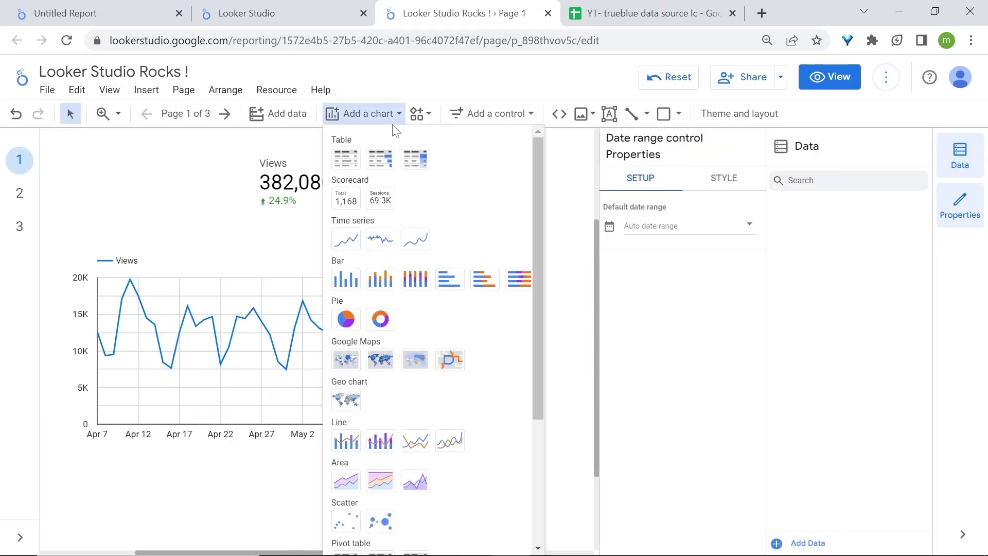
click(379, 242)
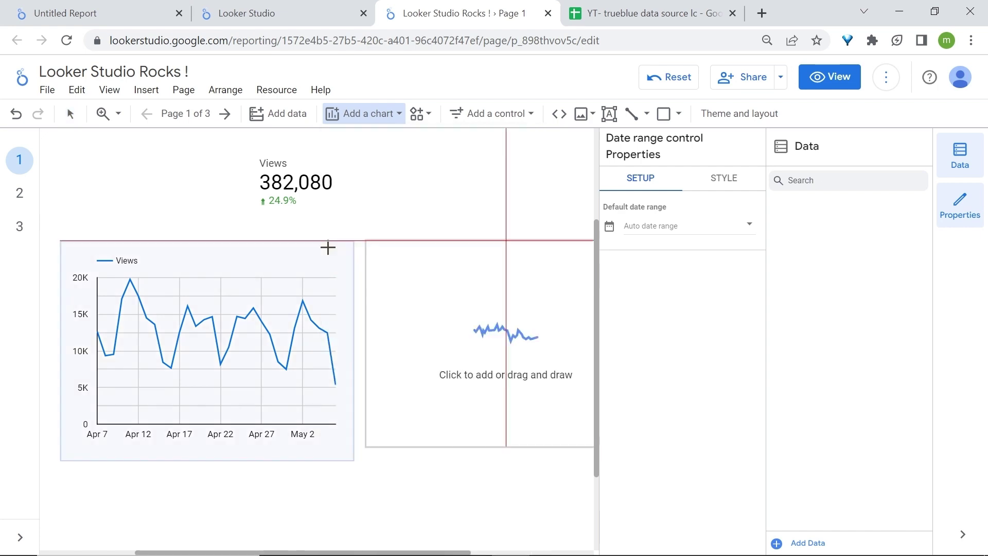
click(302, 215)
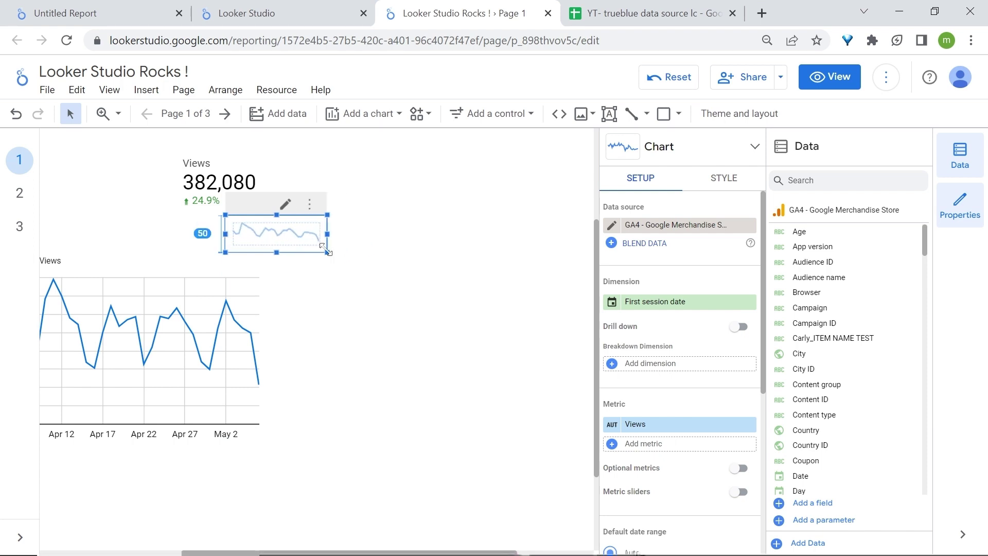
drag(322, 211, 332, 177)
- Delete the sparkline chart beside the Views scorecard
click(118, 113)
click(183, 200)
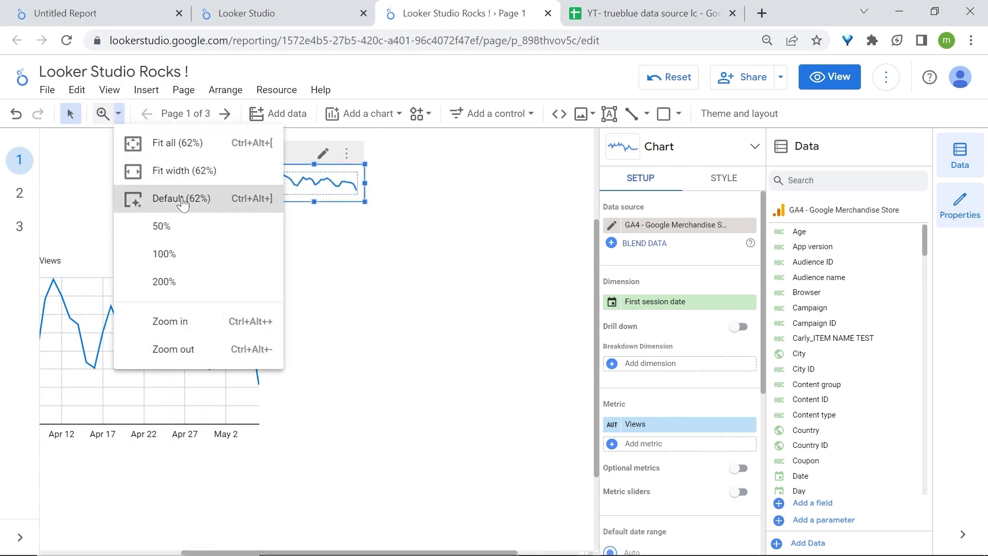
click(400, 287)
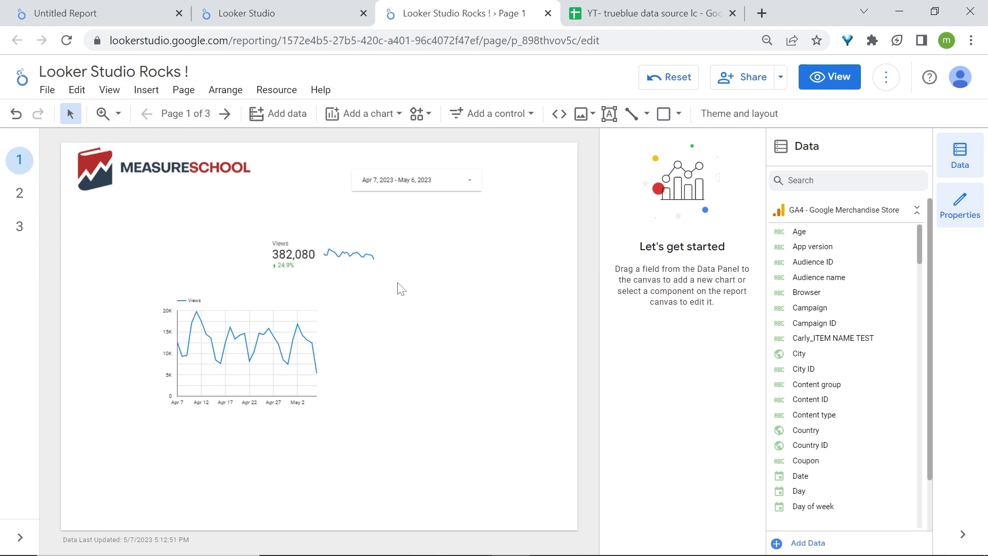
click(358, 247)
- Duplicate the Views scorecard with its comparison and place the copy directly beside the original
click(103, 113)
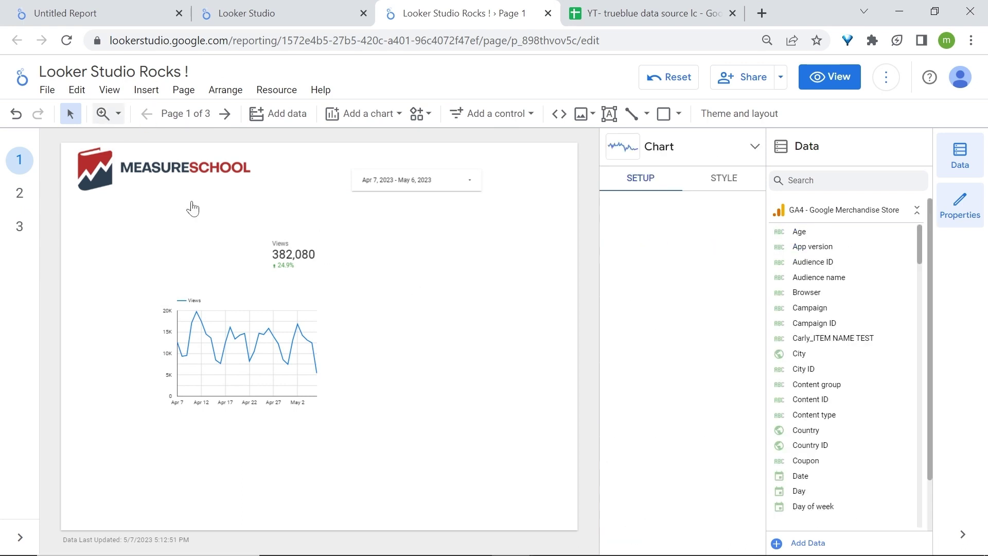
click(192, 207)
drag(339, 551, 357, 550)
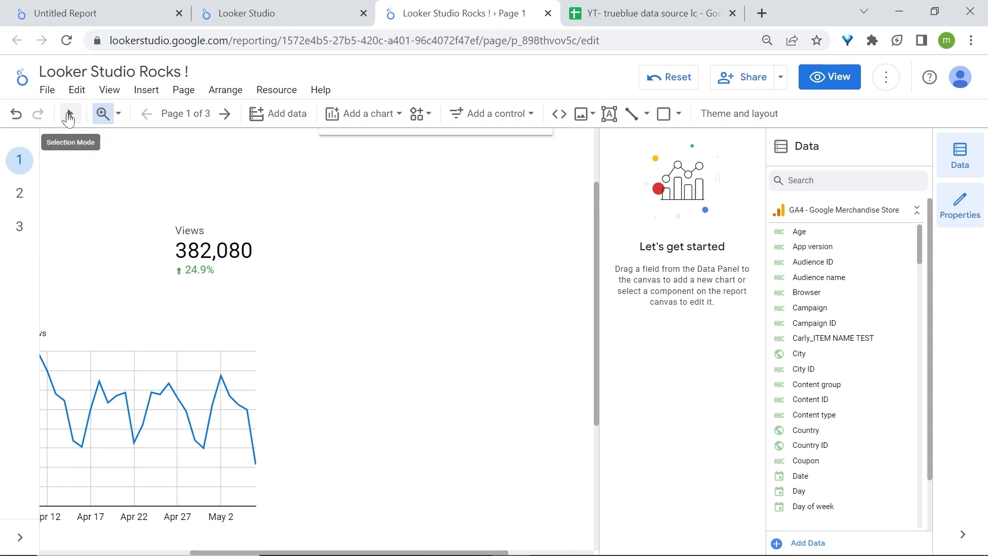
click(69, 115)
click(213, 247)
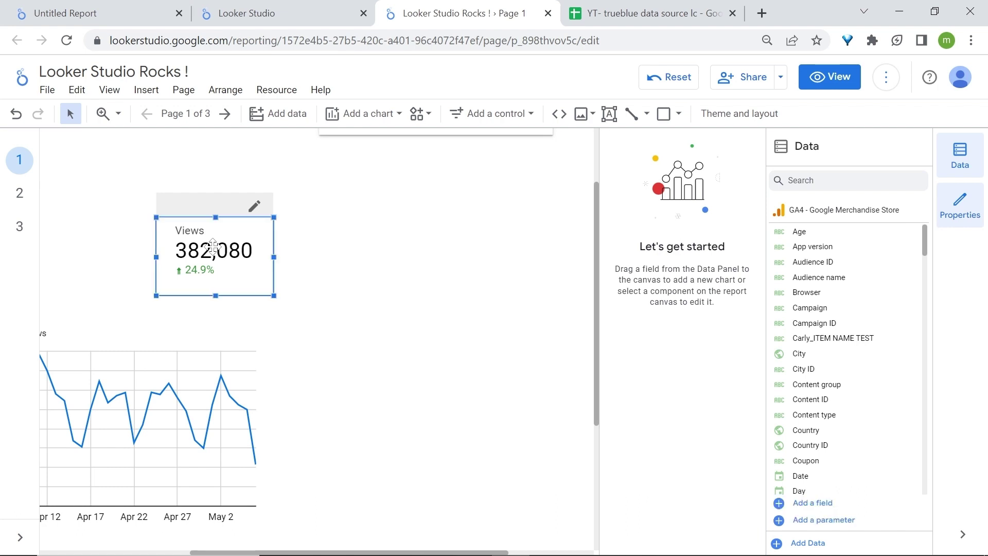
scroll(288, 335, up, 1)
drag(288, 337, 315, 339)
- Set the duplicated scorecard's comparison date range to None
scroll(713, 298, down, 4)
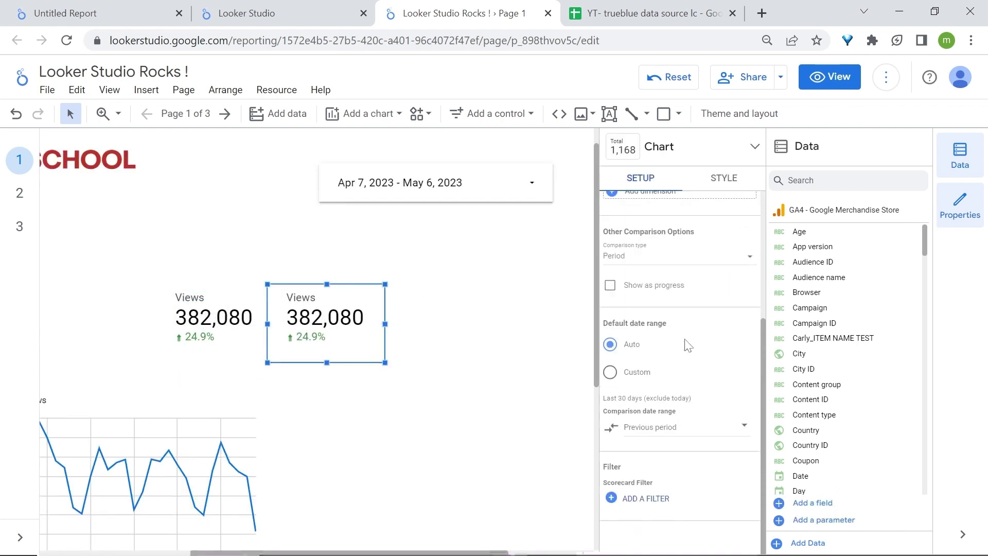
click(707, 435)
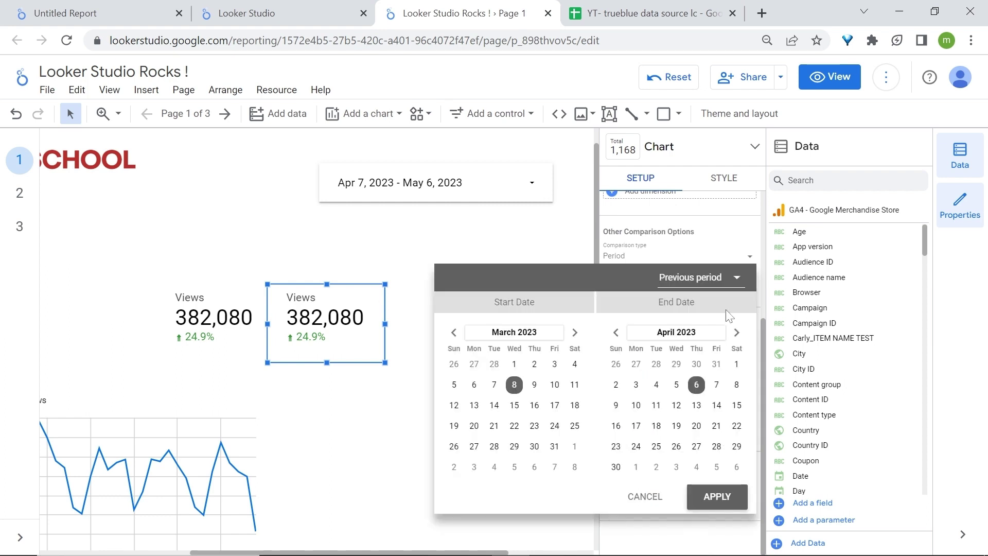
click(719, 285)
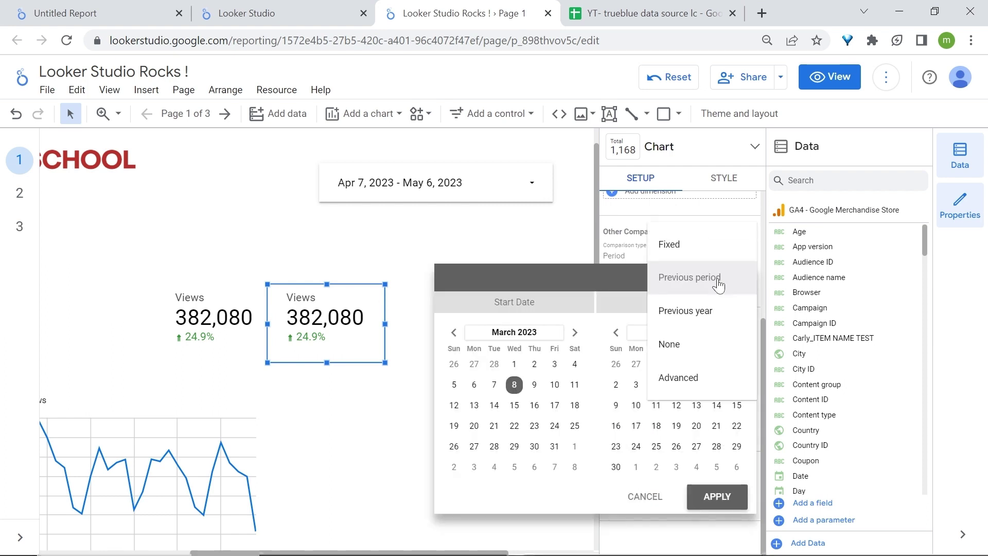
click(675, 354)
click(717, 496)
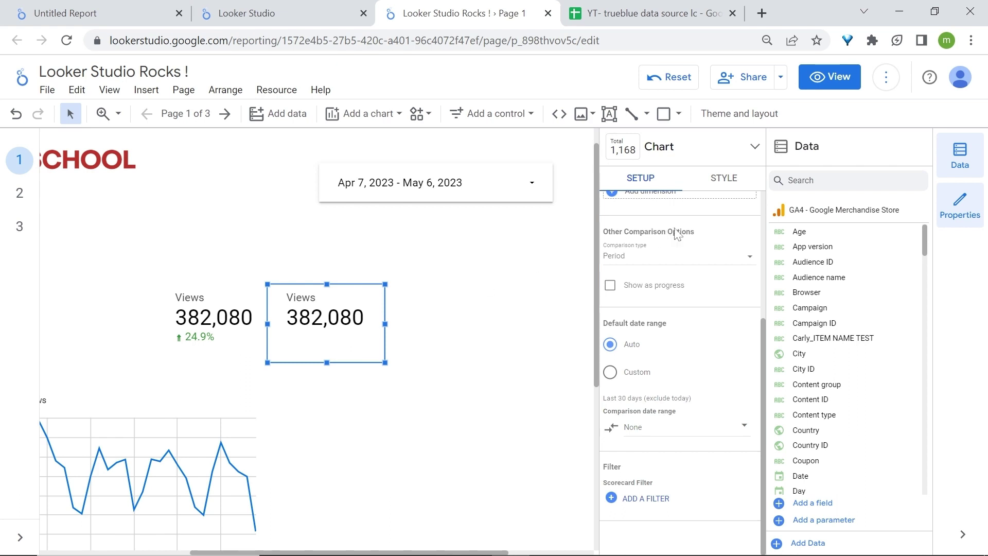
- Change the duplicated scorecard's chart type to a sparkline chart and deselect it
click(754, 150)
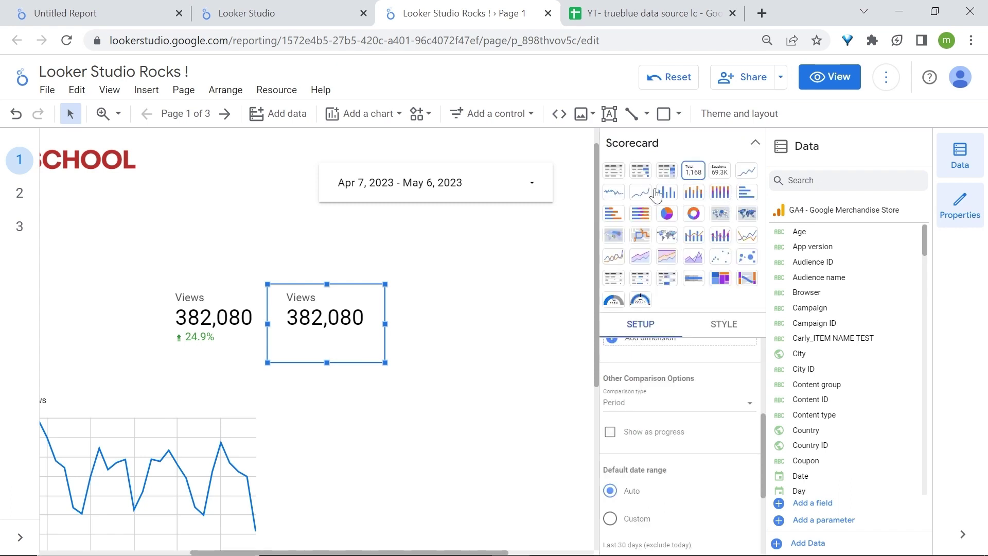
click(614, 198)
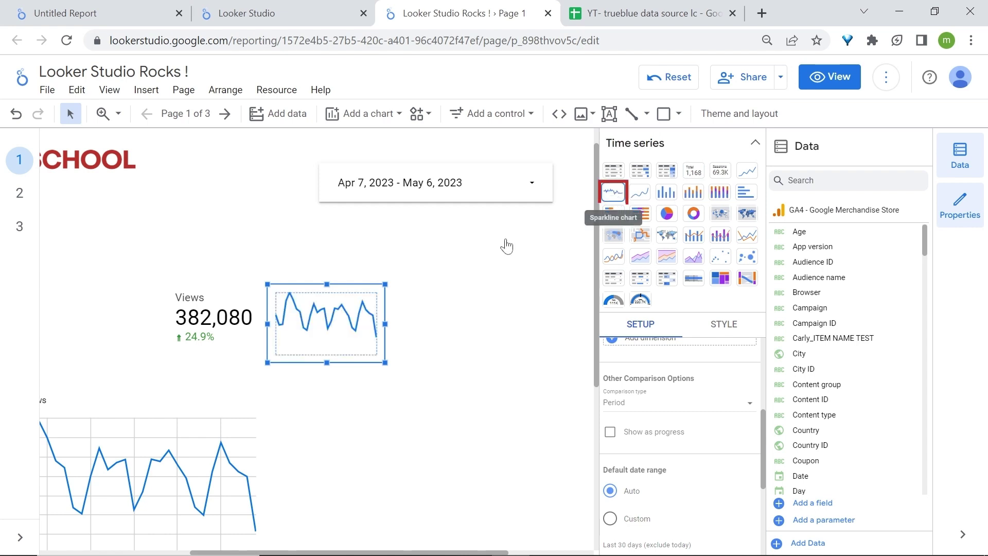
click(491, 302)
click(118, 123)
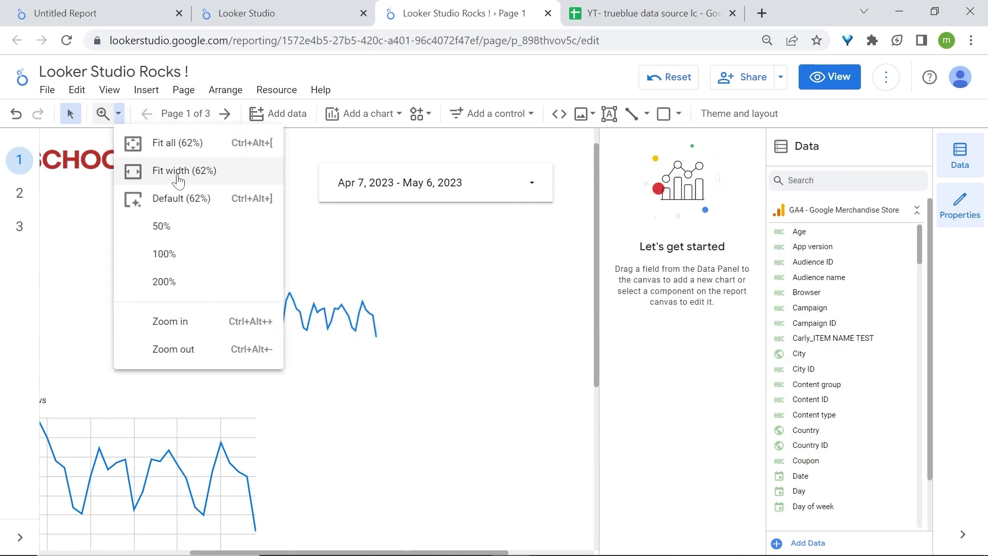
- Reposition and widen the time series chart near the page's lower left, and insert a horizontal bar chart beside it
click(176, 170)
drag(223, 353, 146, 373)
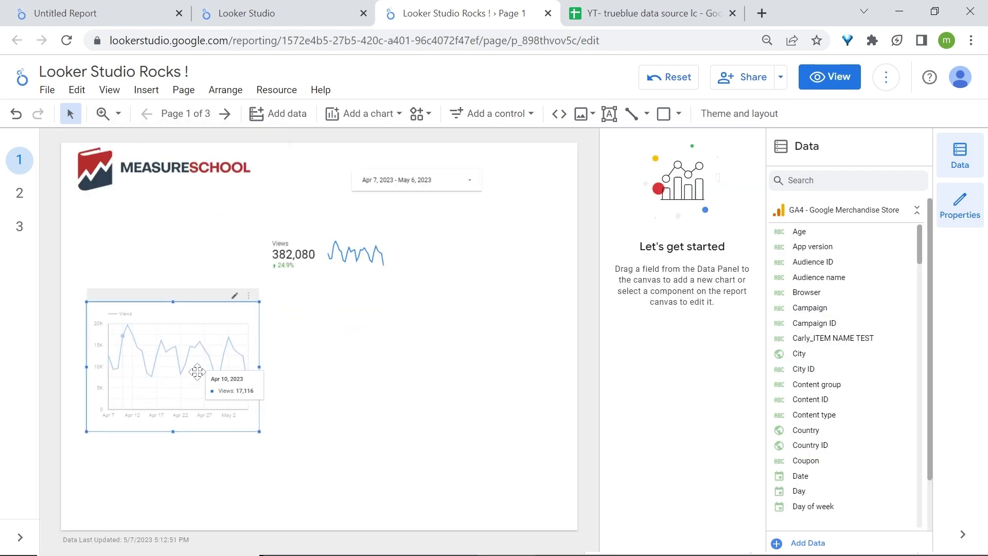
click(378, 113)
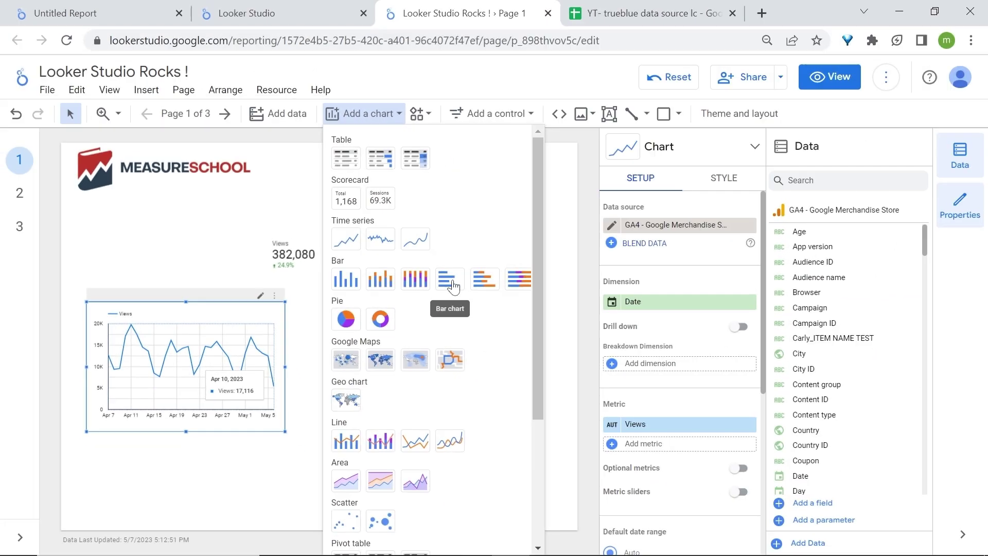
click(453, 286)
click(321, 305)
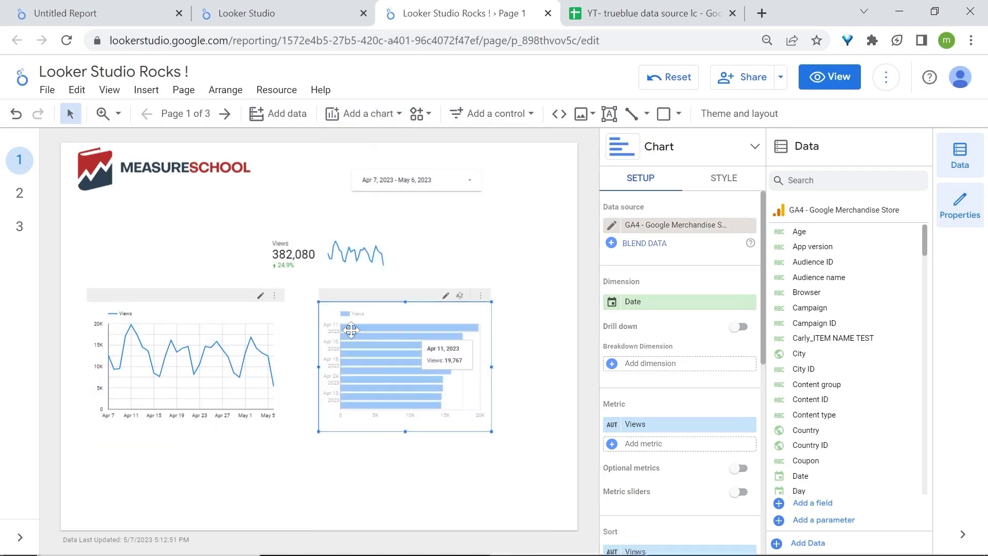
- Change the horizontal bar chart's dimension to Country
click(103, 113)
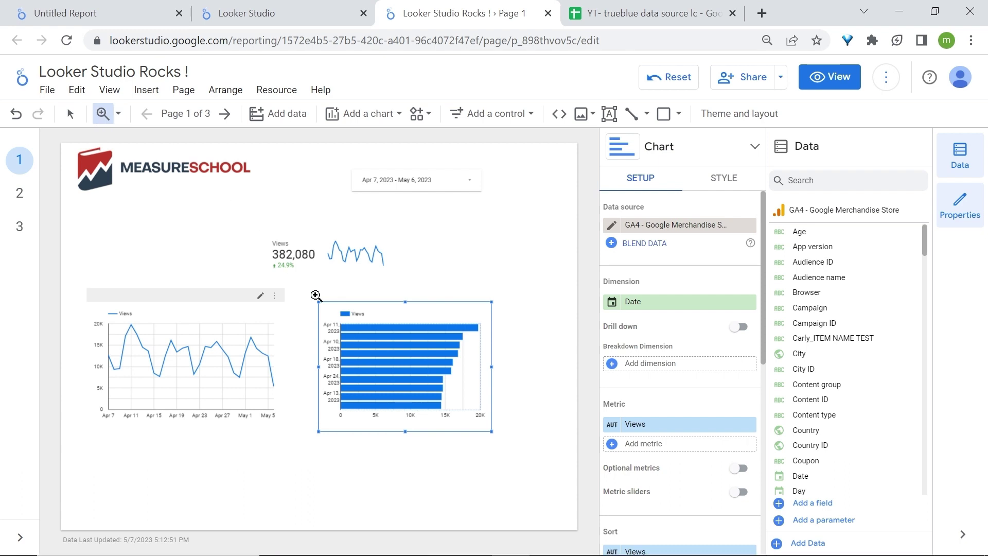
click(316, 295)
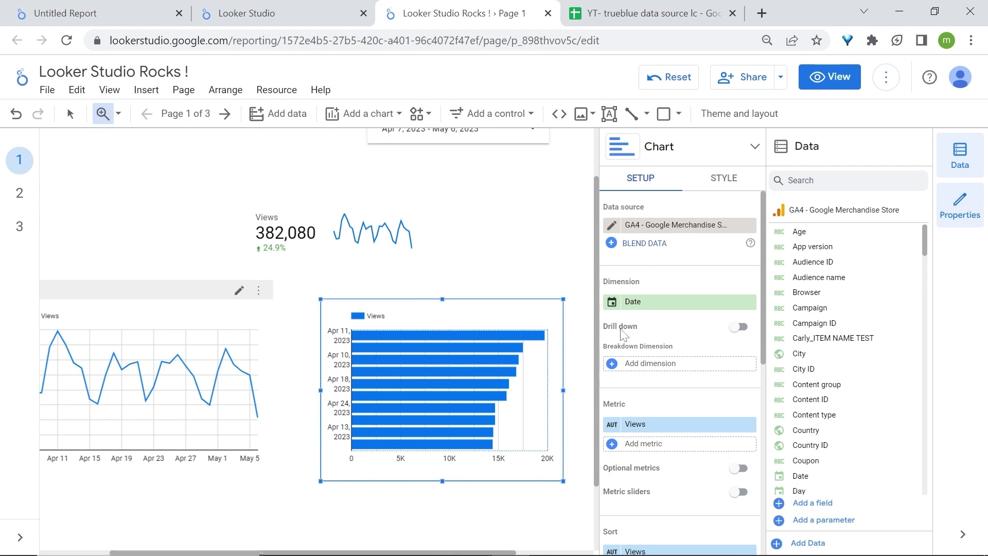
click(713, 305)
text(country)
click(684, 351)
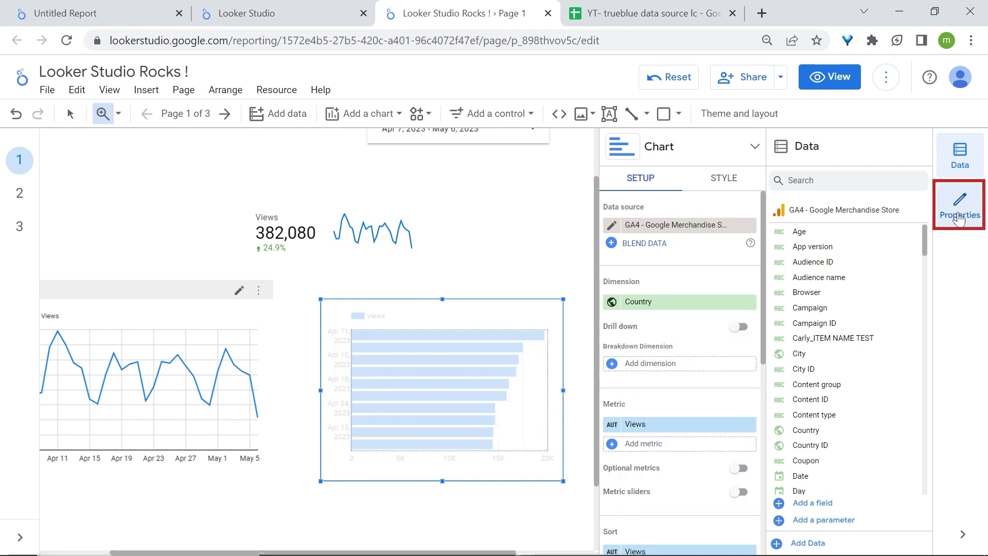
- Enable cross-filtering in the chart interactions of the Country bar chart
click(960, 206)
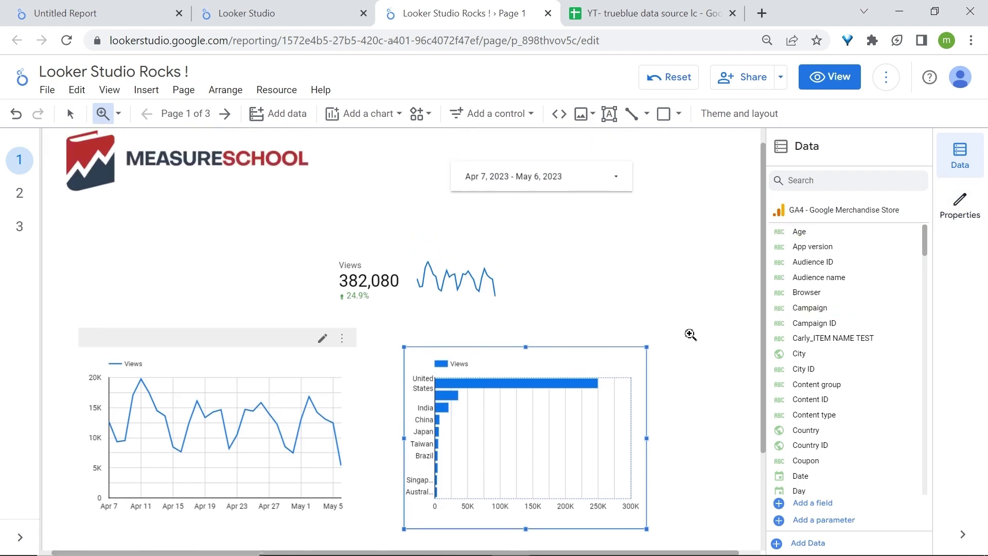
scroll(690, 335, down, 2)
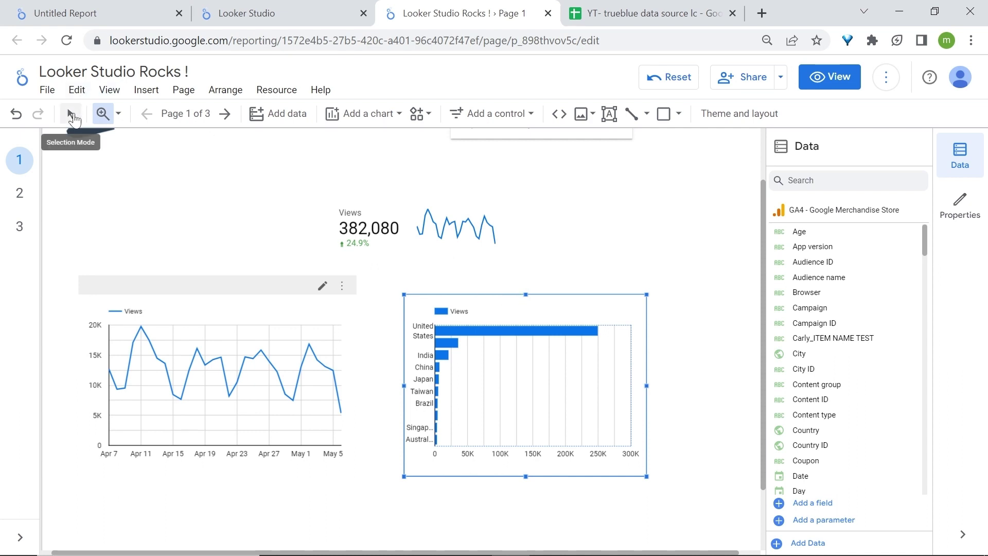
click(69, 113)
mouse_move(503, 307)
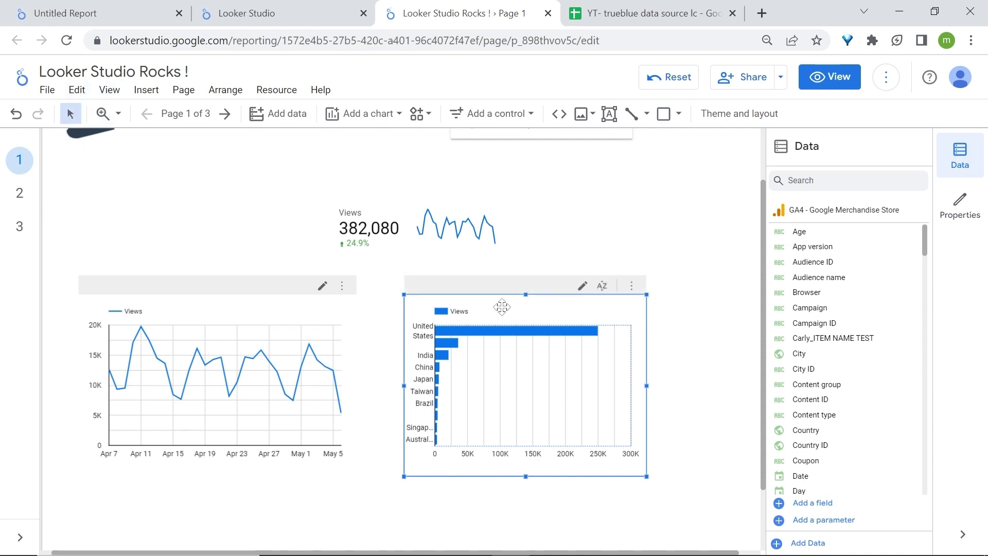
click(959, 205)
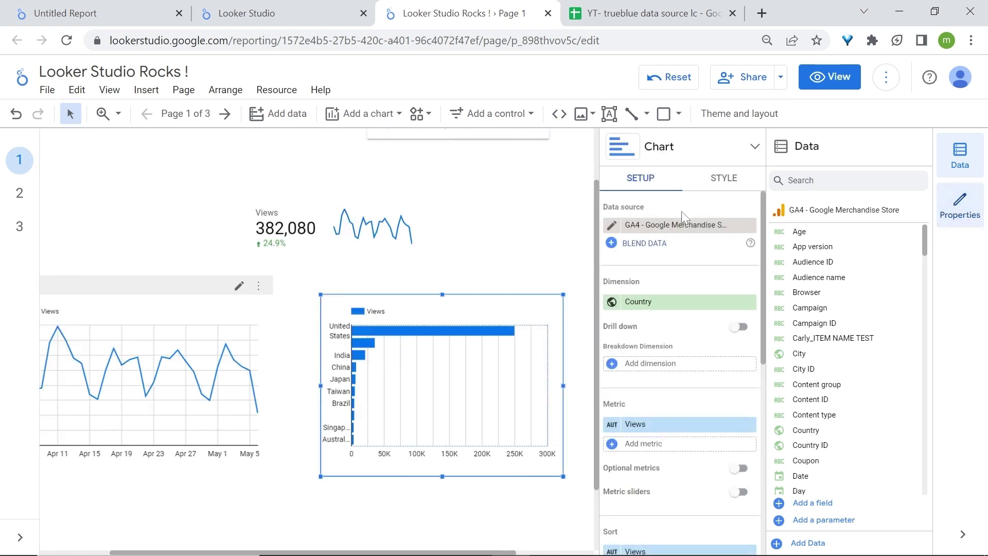
scroll(686, 298, down, 7)
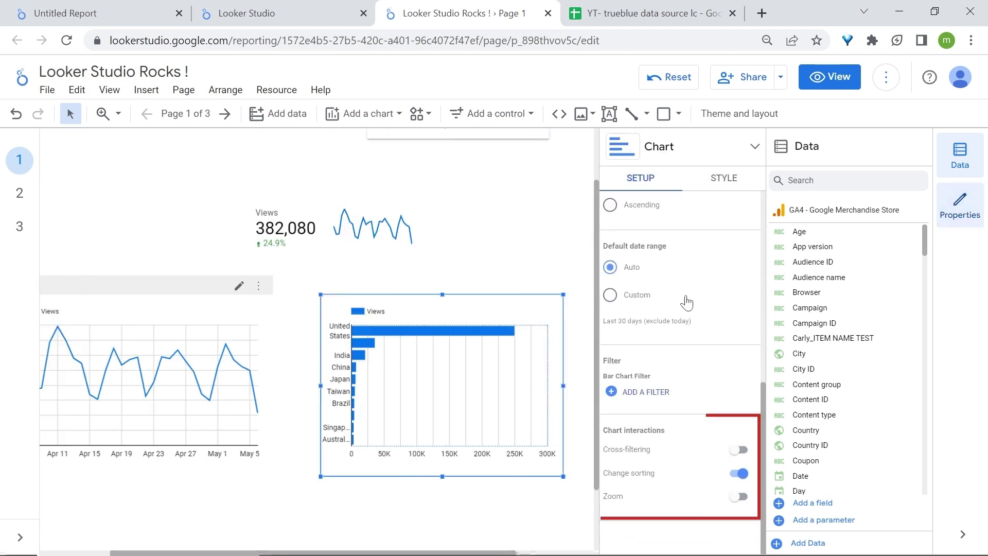
click(741, 449)
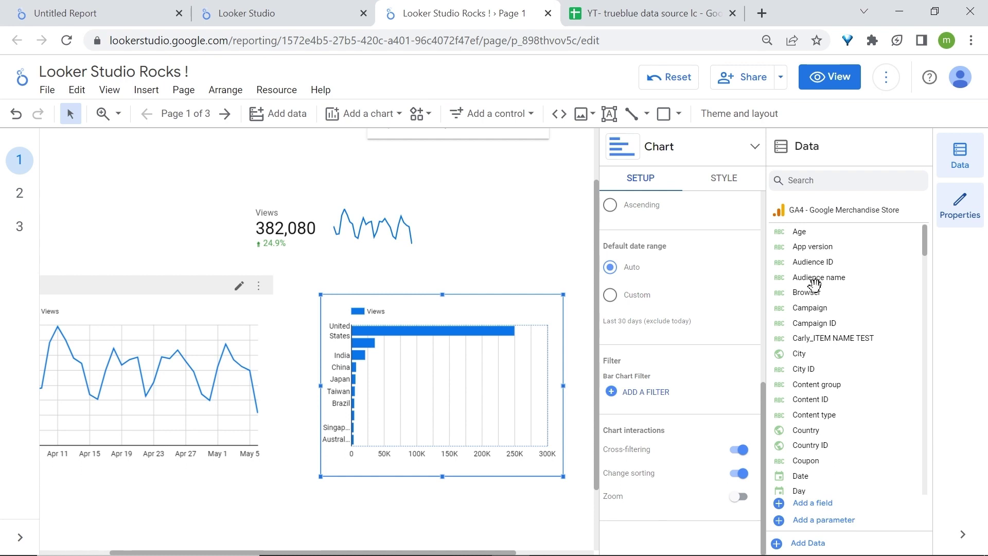
- Open the report in view mode and cross-filter its charts by India using the Country bar chart
click(839, 80)
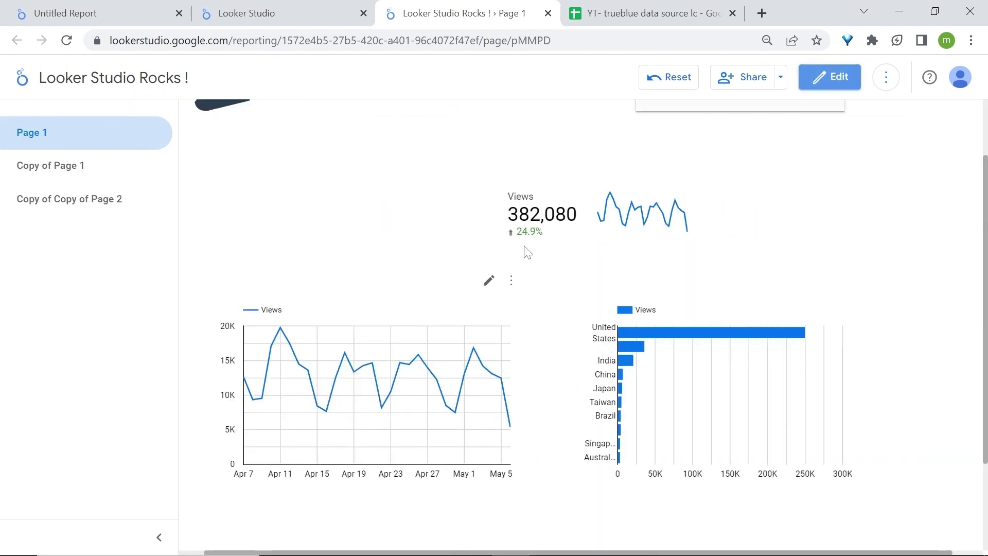
click(158, 537)
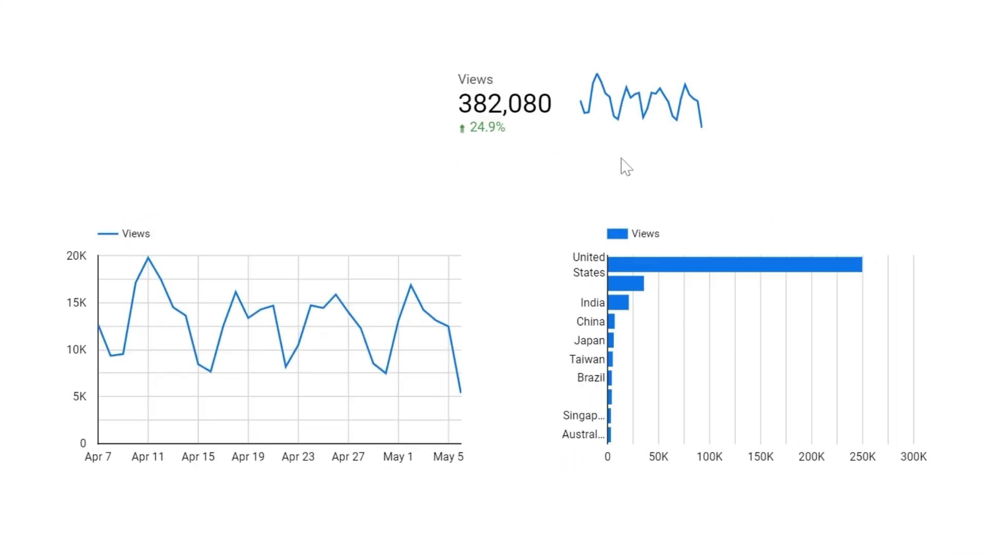
mouse_move(621, 308)
click(621, 308)
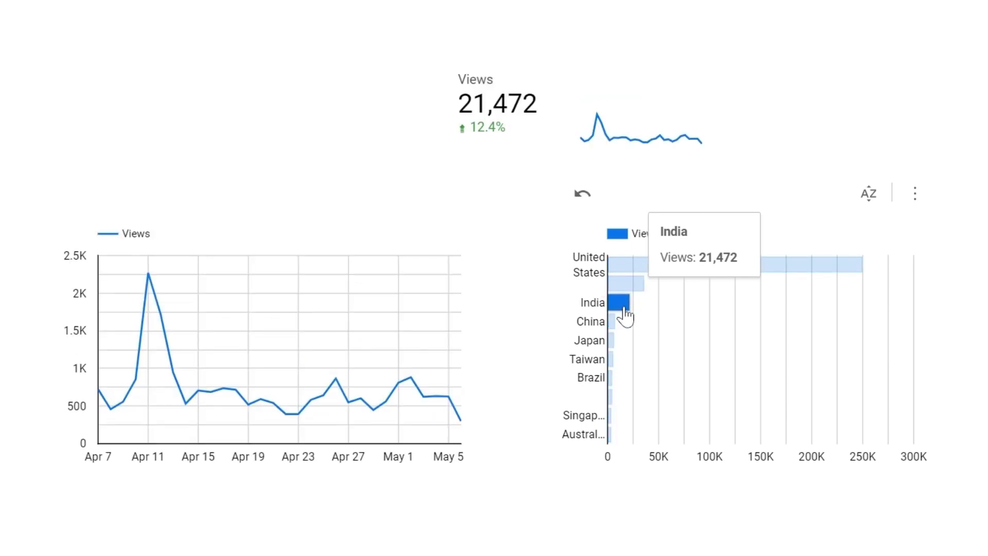
- Back in edit mode, replace the time series and horizontal bar charts with a column chart below the Views scorecard, widened across the page
click(828, 76)
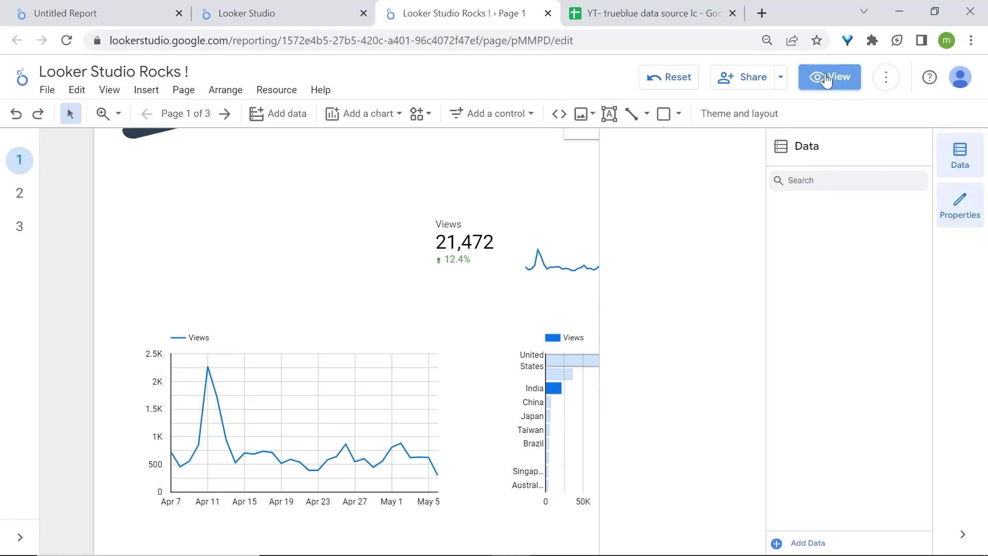
click(261, 350)
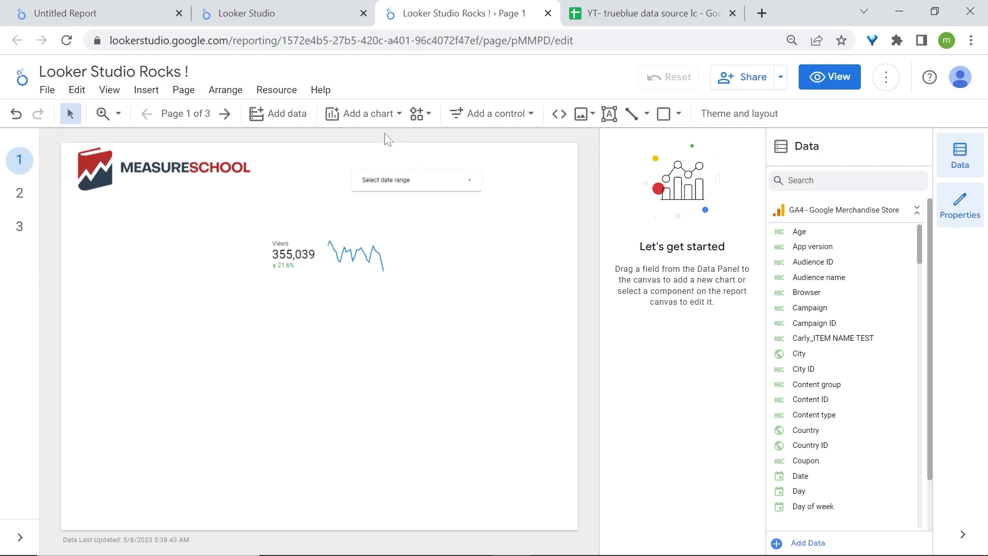
click(368, 117)
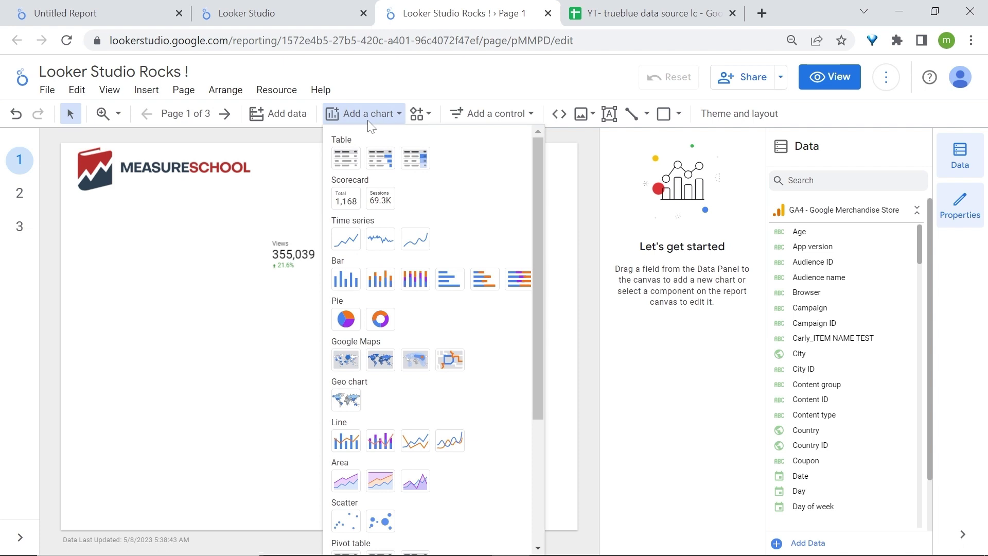
click(350, 280)
click(138, 294)
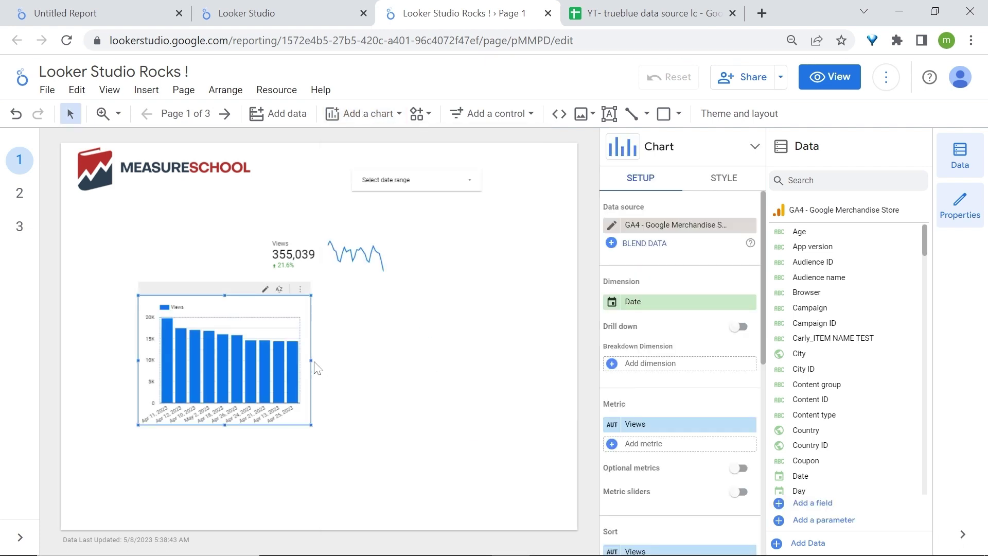
drag(311, 359, 495, 344)
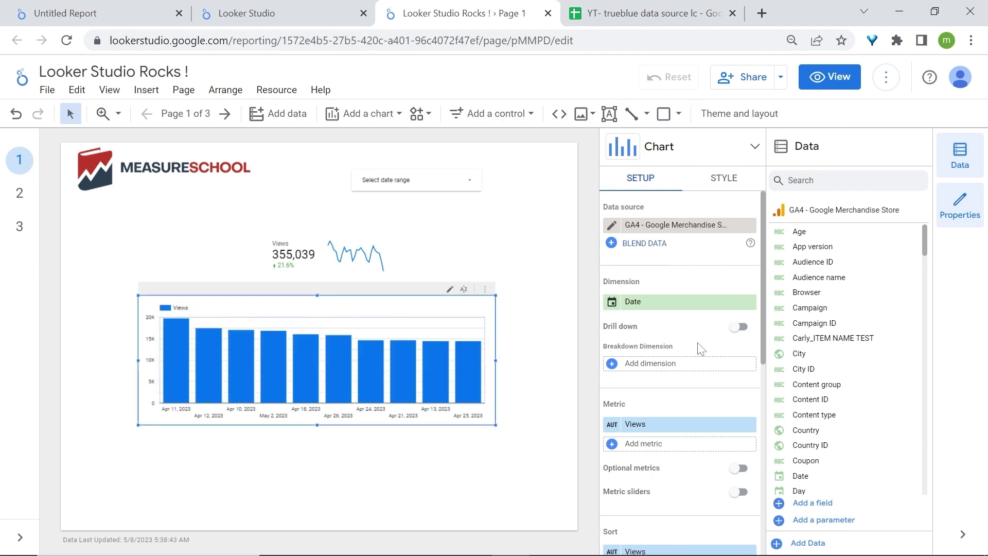
- Add Device category as the column chart's breakdown dimension
scroll(698, 349, down, 2)
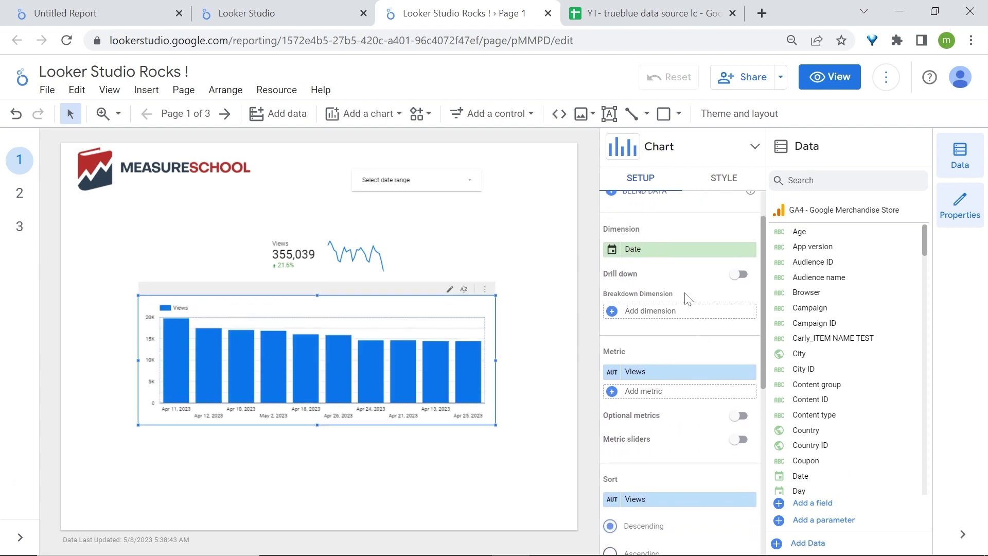
click(649, 313)
text(device)
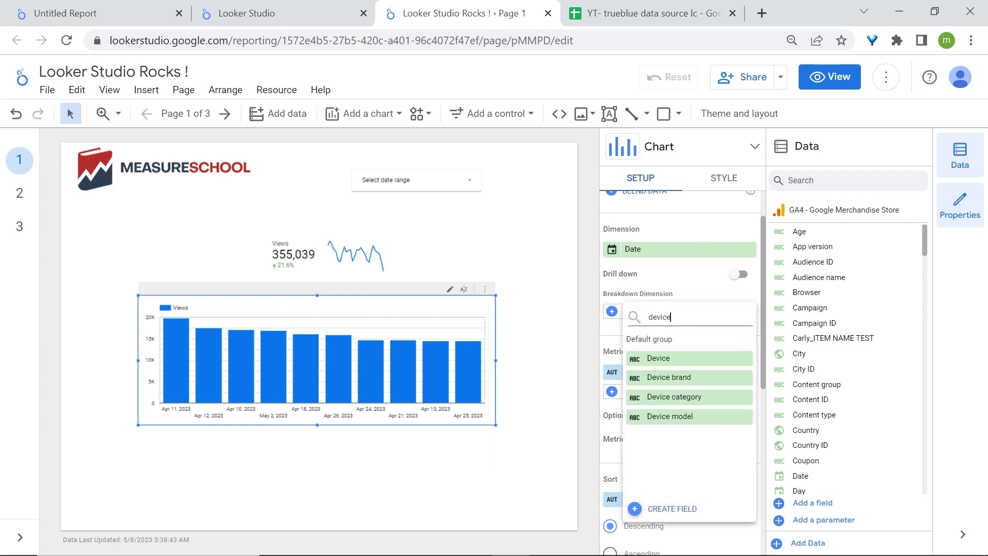
click(674, 397)
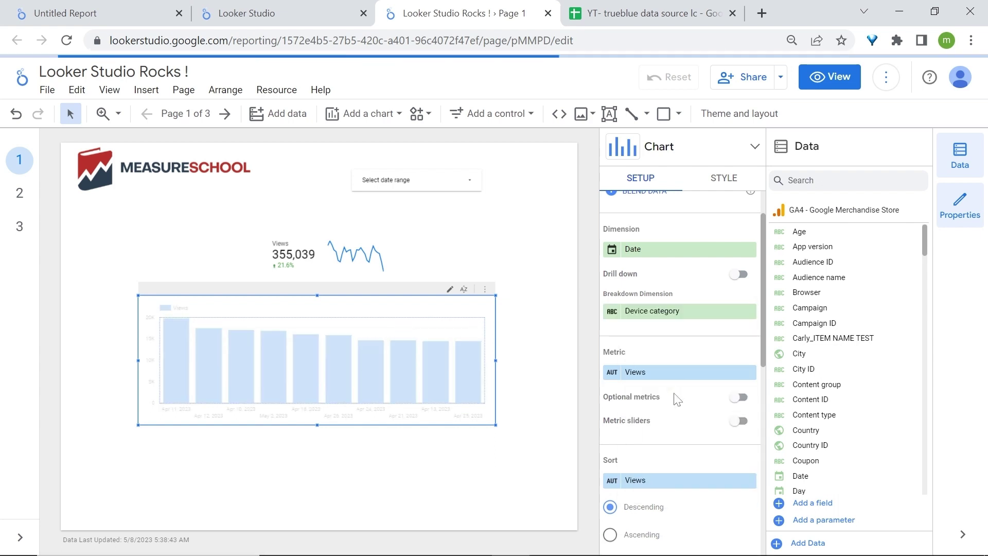
- Examine the column chart's device category breakdown in view mode and return to editing
click(835, 75)
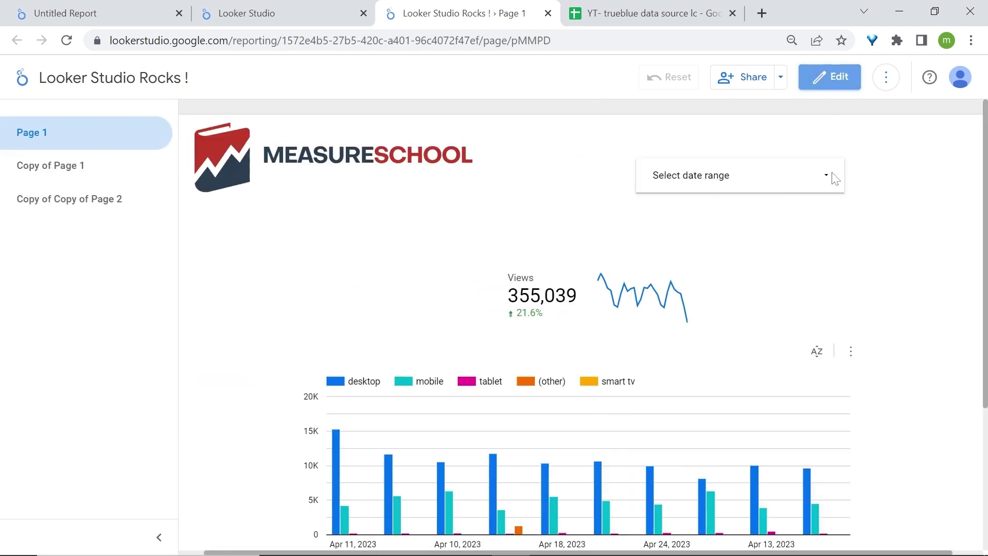
scroll(847, 320, down, 3)
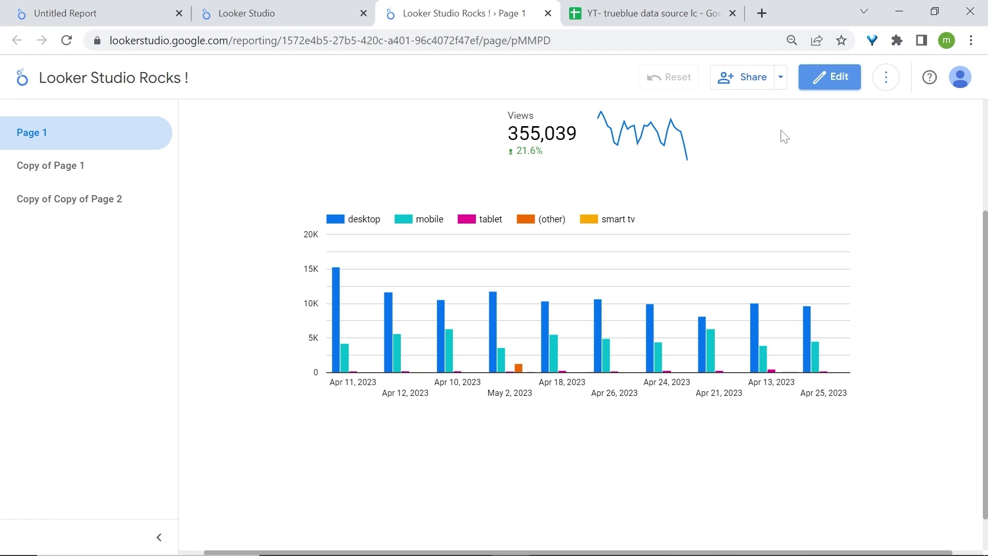
click(825, 77)
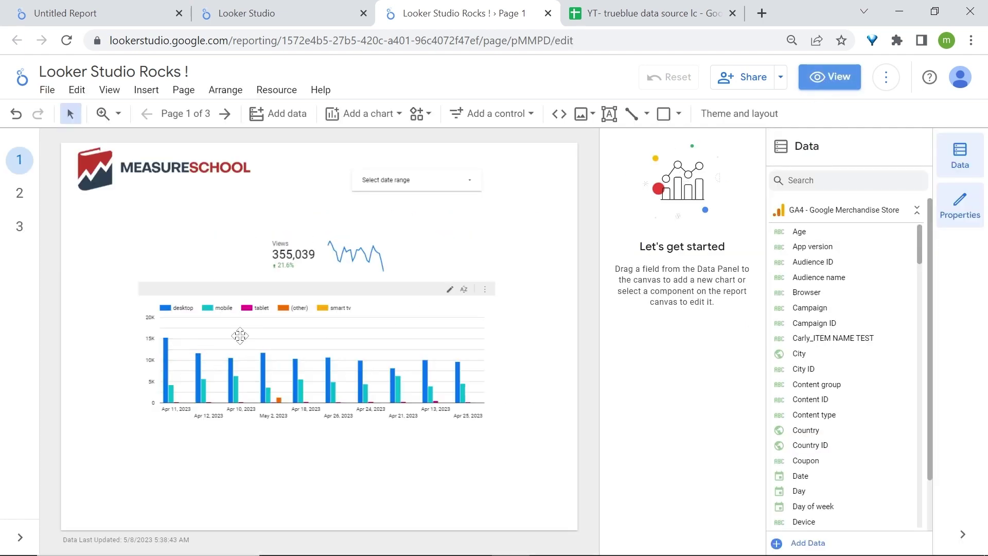
- Add a drop-down list control directly below the date range control and set its control field to Device category
click(401, 298)
click(477, 113)
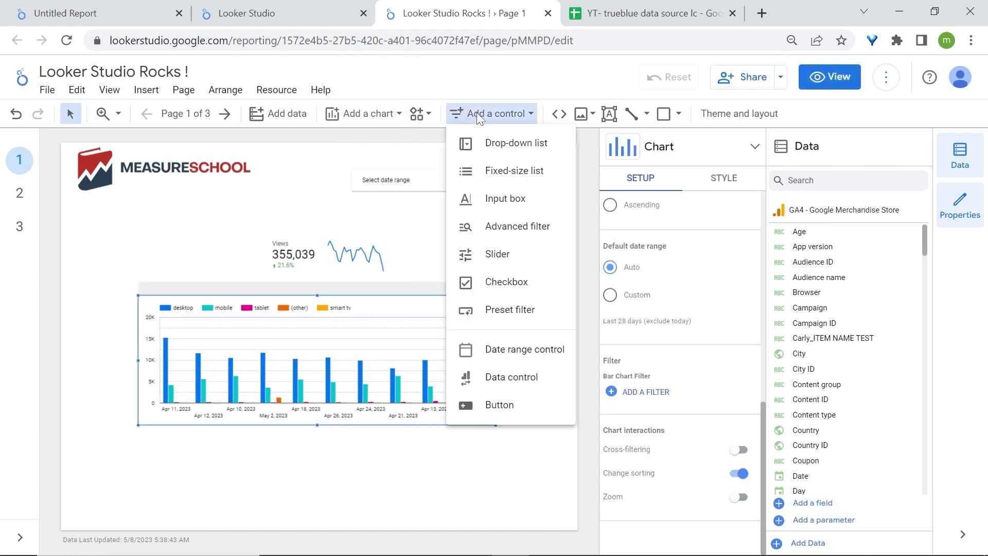
click(493, 152)
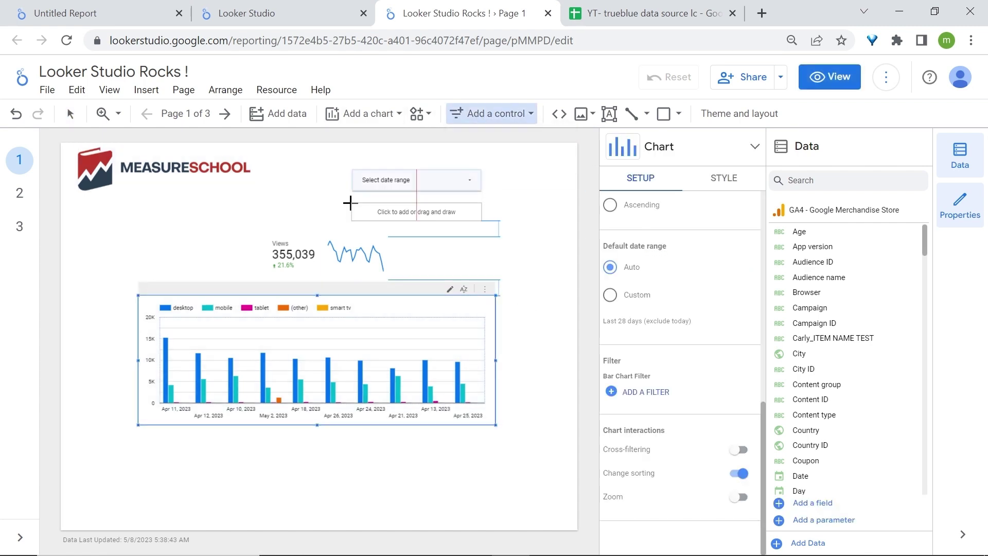
click(350, 202)
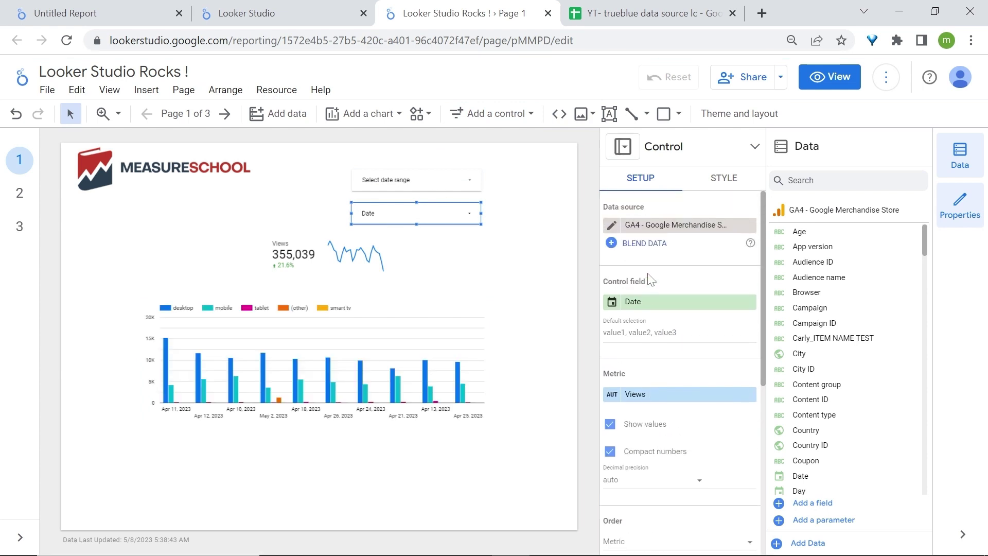
click(667, 307)
text(devic)
click(674, 389)
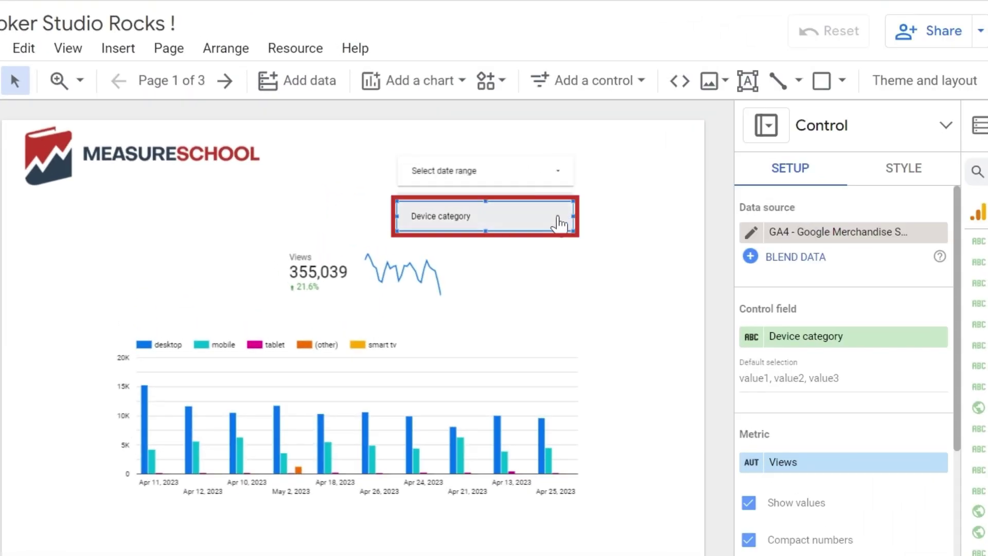
- Limit the Device category control's selection to desktop and mobile
click(502, 216)
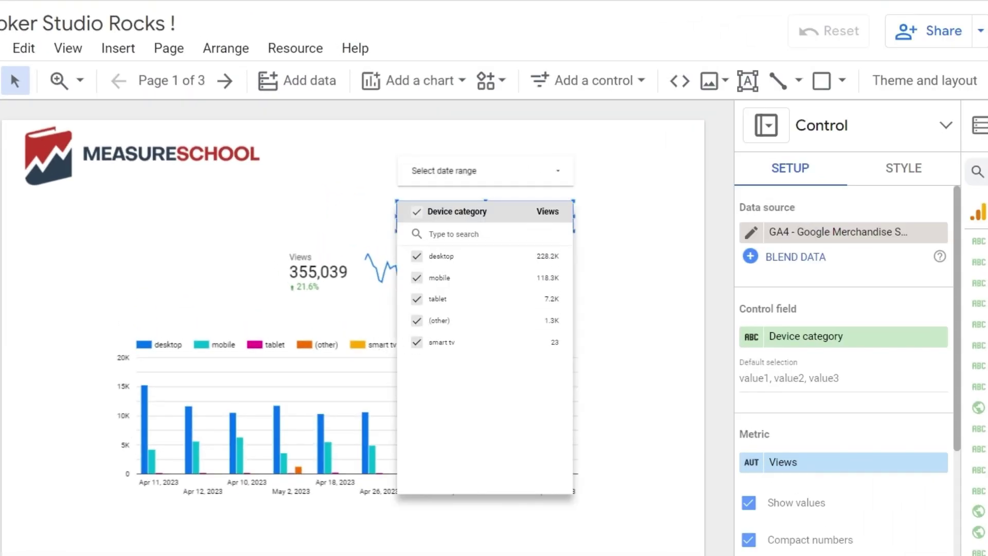
click(417, 213)
click(417, 257)
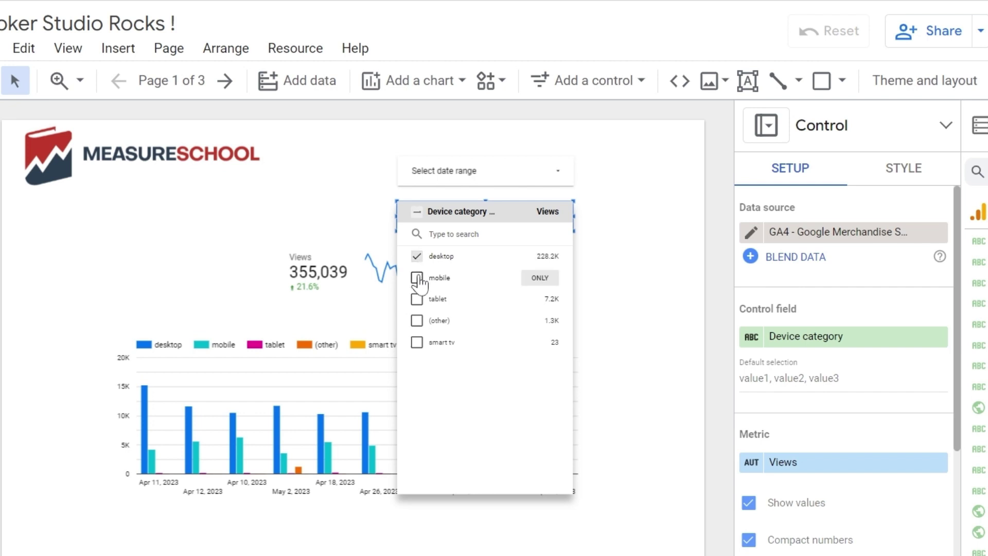
click(417, 278)
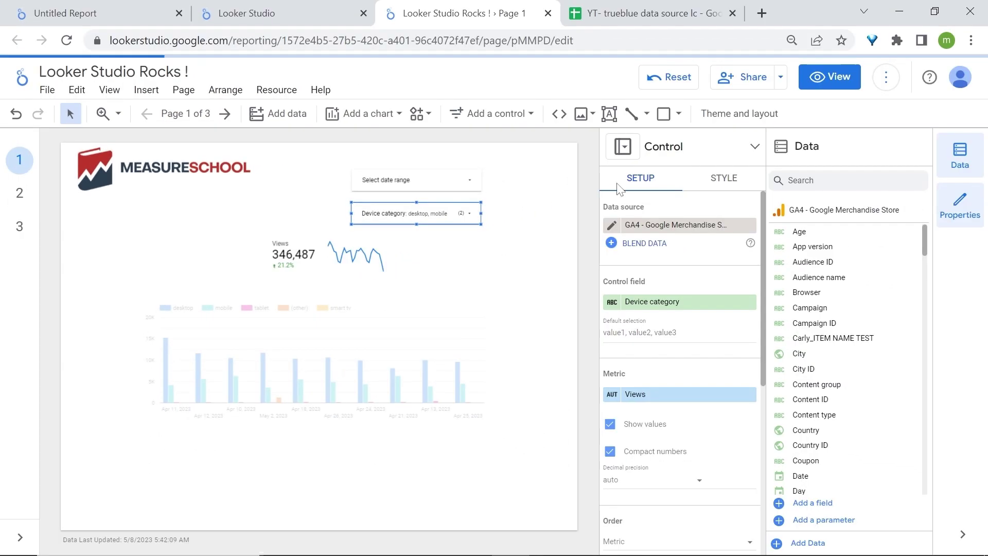
- Open the report in view mode and examine the scorecard and charts filtered by device category
click(828, 77)
scroll(815, 315, down, 3)
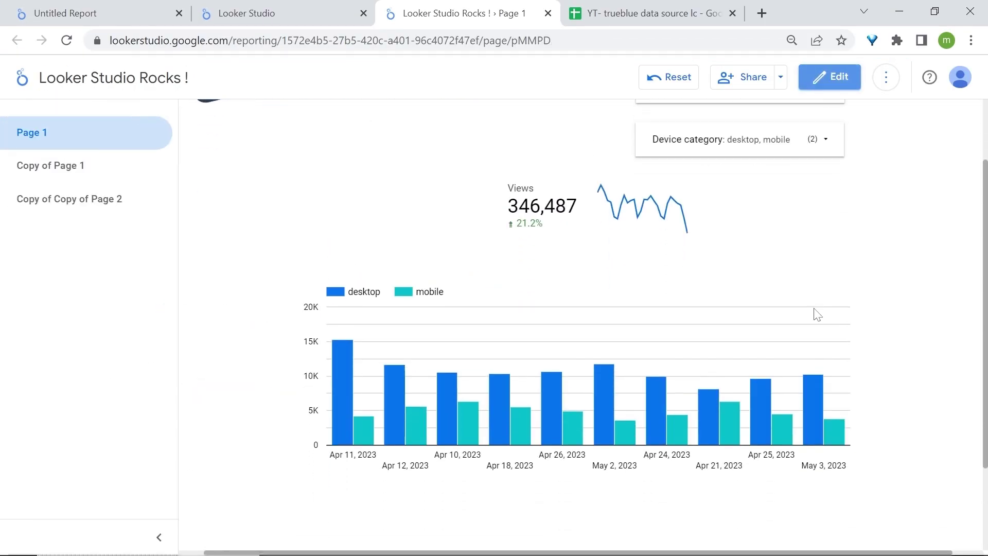
scroll(817, 315, up, 2)
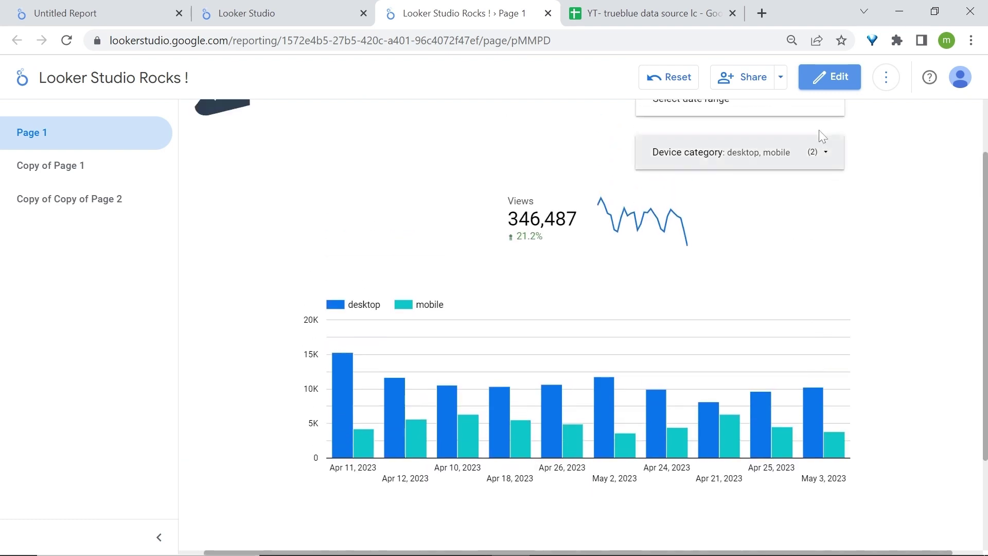
- Return to editing, add a pie chart of Views by Device category, and place it beside the narrowed column chart
click(833, 78)
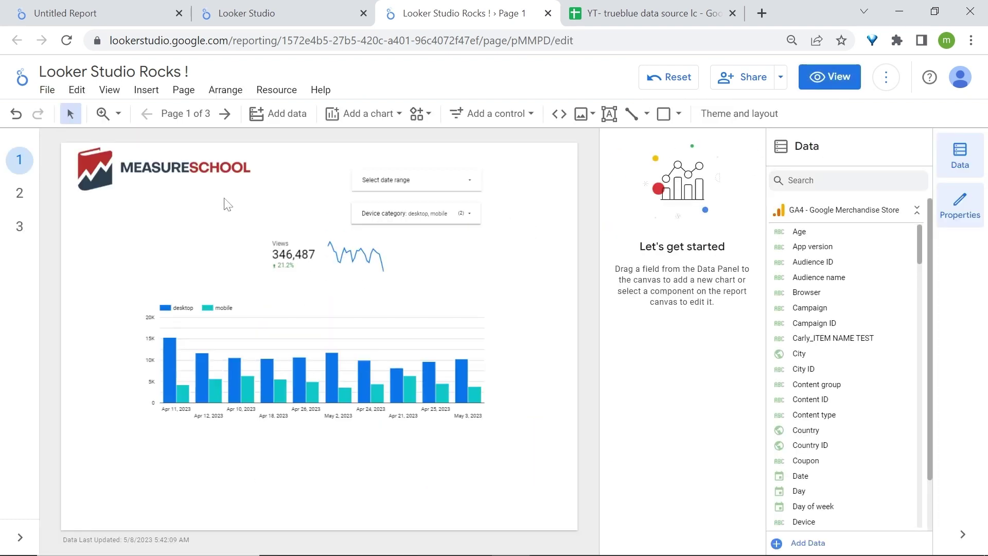
click(374, 113)
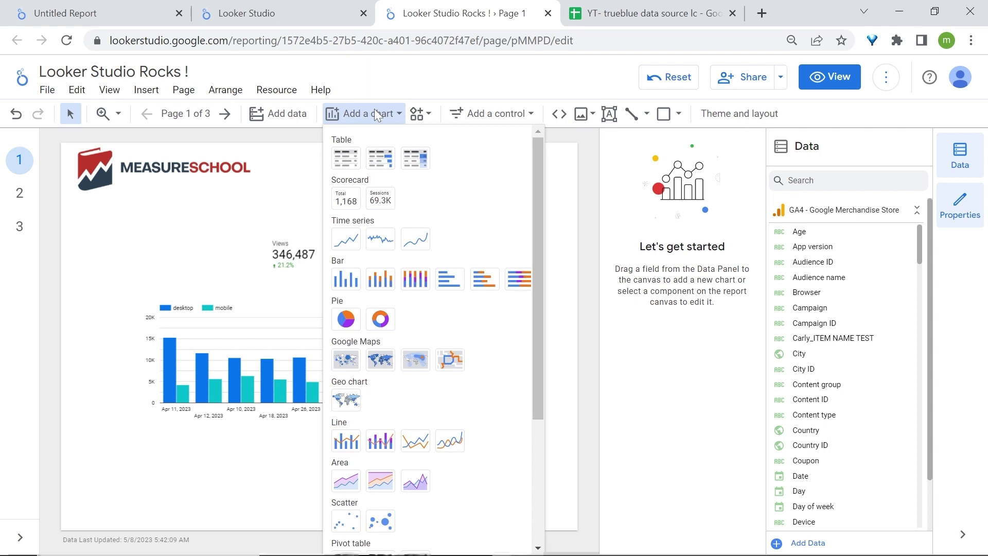
scroll(394, 330, down, 1)
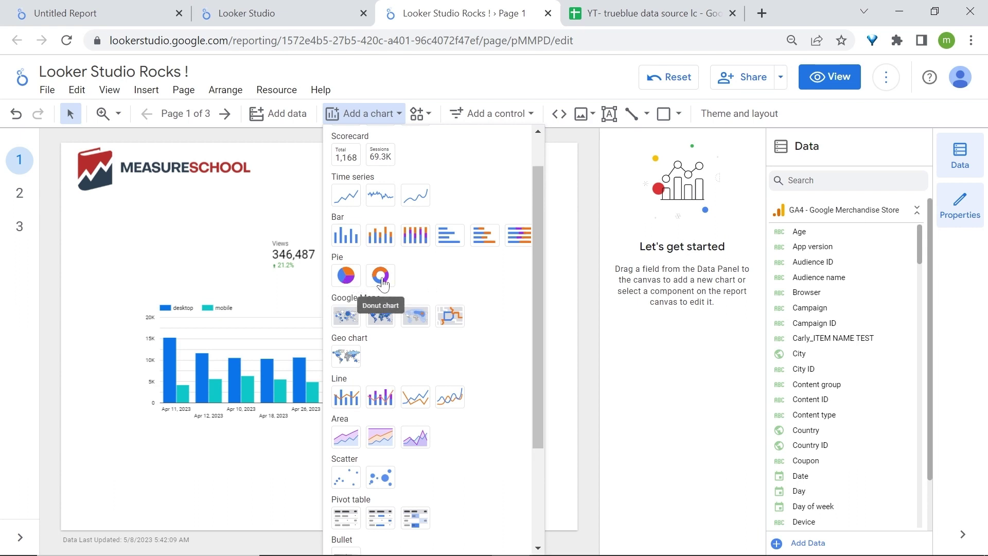
click(345, 276)
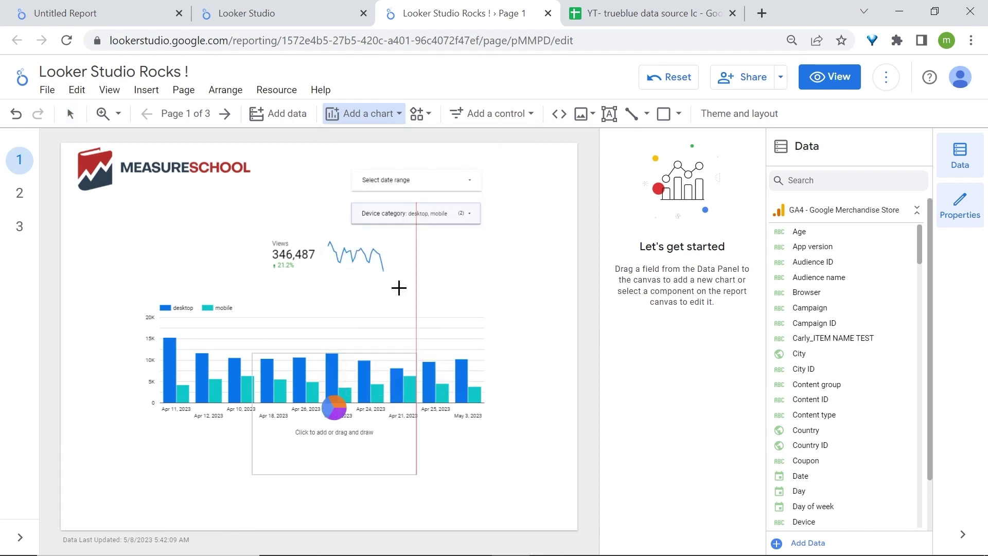
click(406, 225)
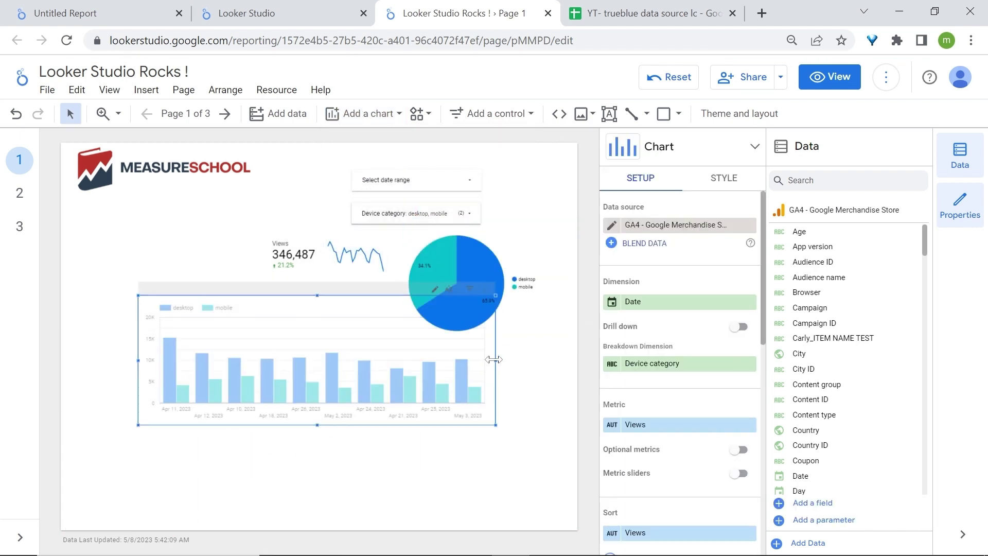
drag(443, 310, 418, 382)
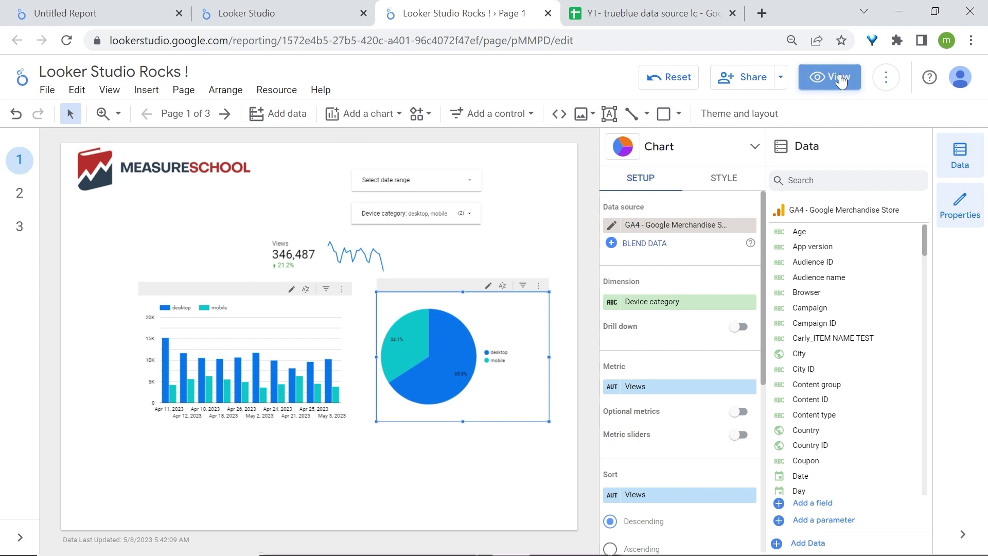
- Open the report in view mode with the page list collapsed, examine the pie chart's desktop and mobile slices, and return to editing
click(836, 78)
scroll(751, 346, down, 2)
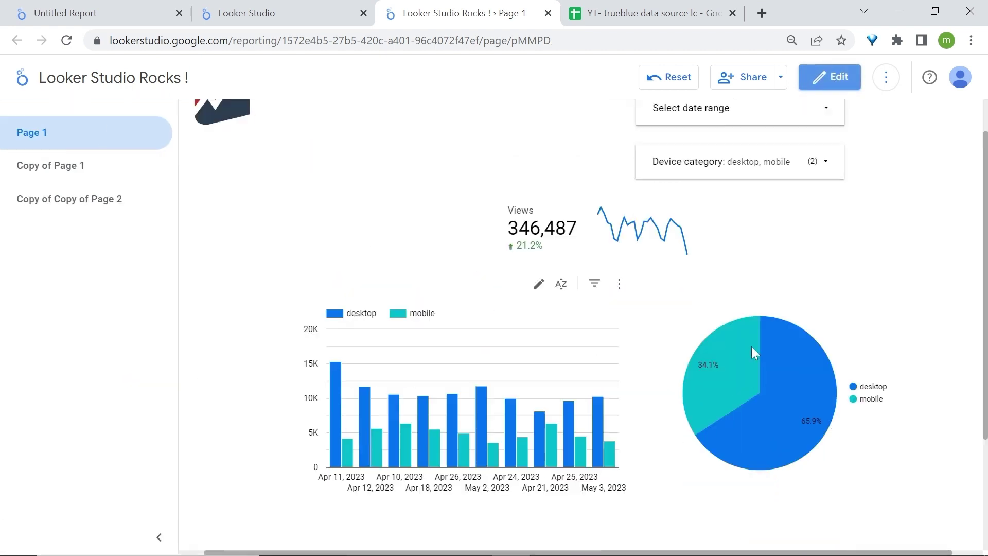
click(161, 537)
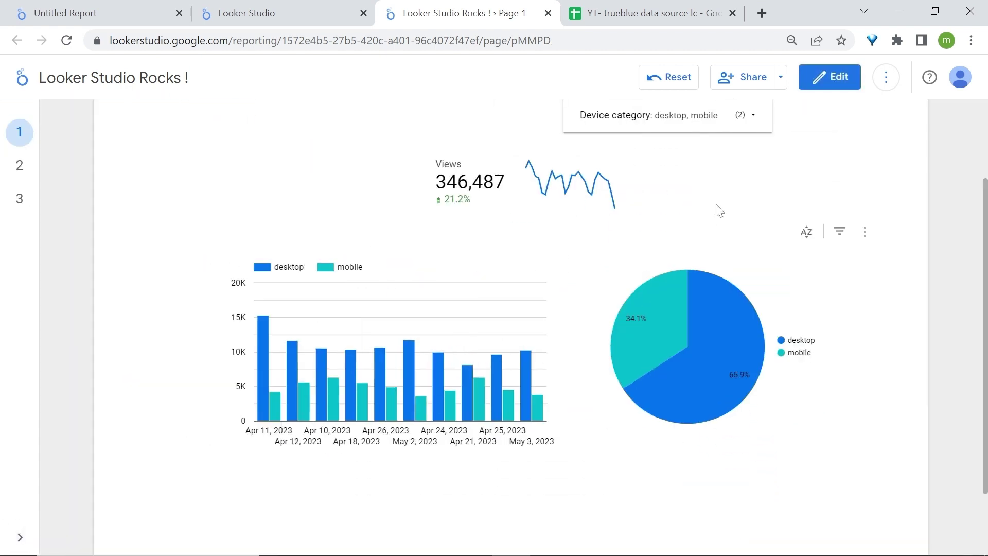
mouse_move(637, 329)
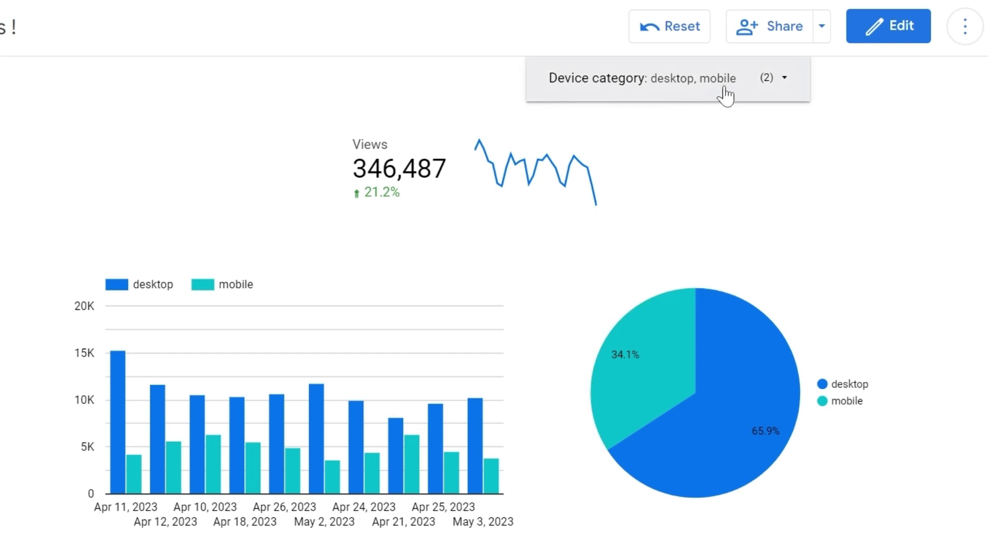
mouse_move(656, 379)
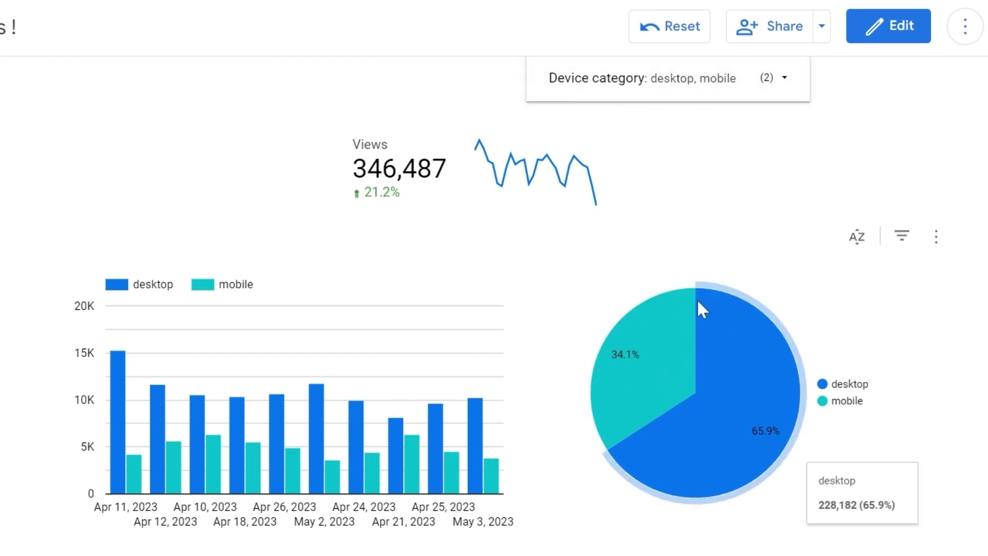
mouse_move(740, 382)
click(888, 26)
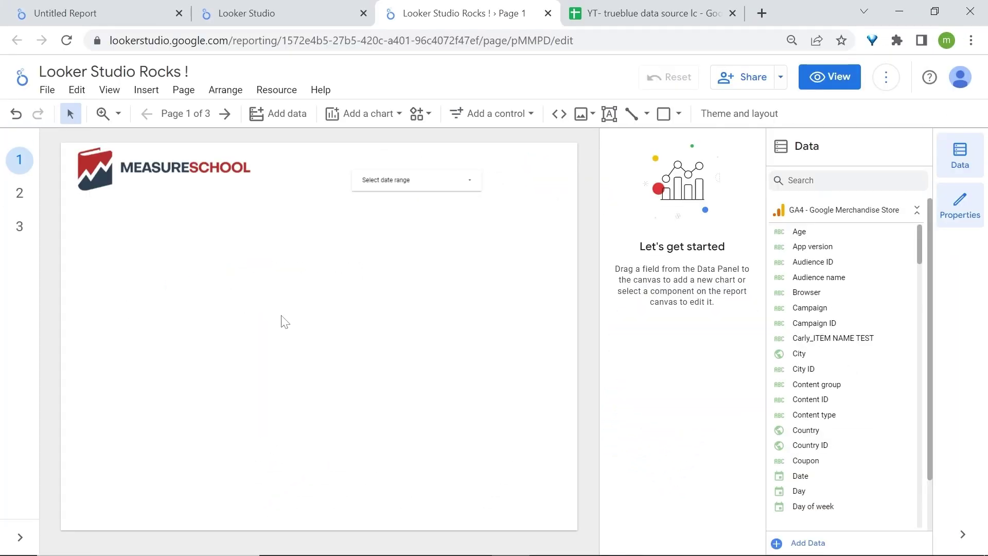
- Add a geo chart to the middle of the page, below the logo and date range control
click(366, 114)
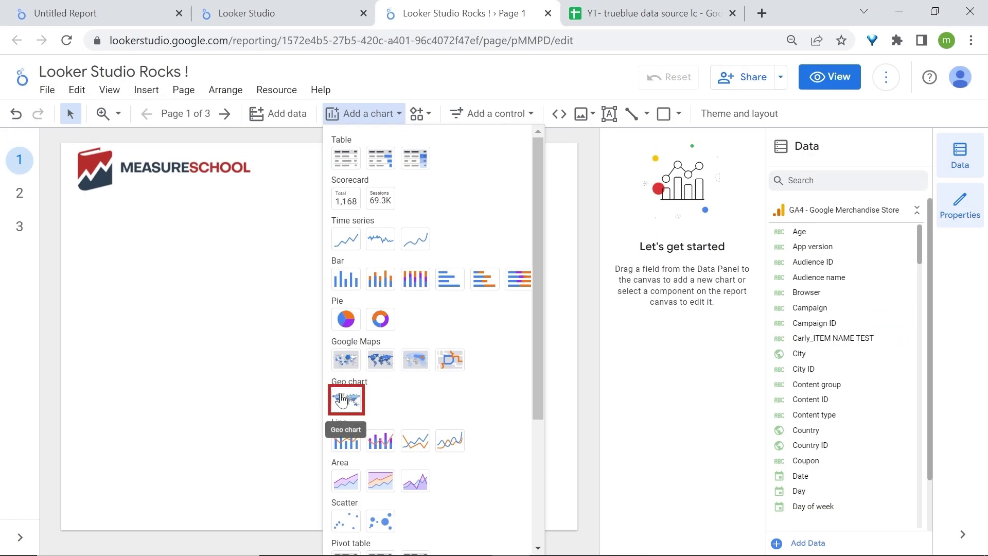
click(465, 407)
click(232, 239)
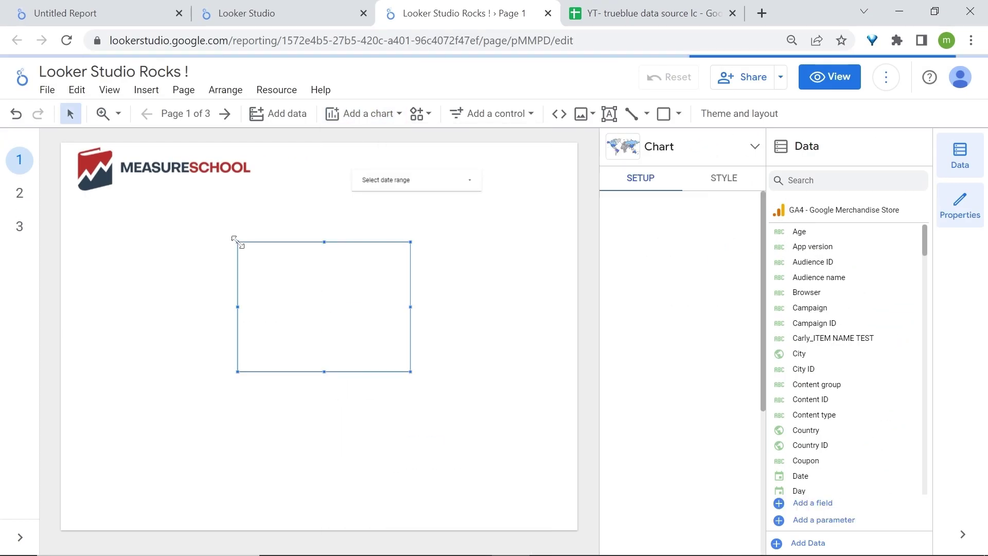
- Examine the geo chart's views for the United States in view mode and return to editing
click(824, 80)
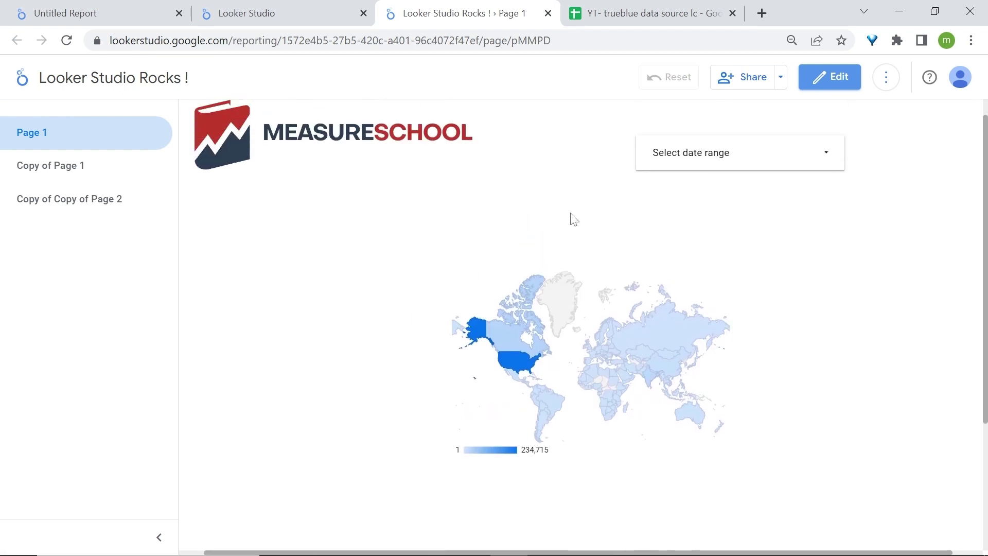
mouse_move(520, 356)
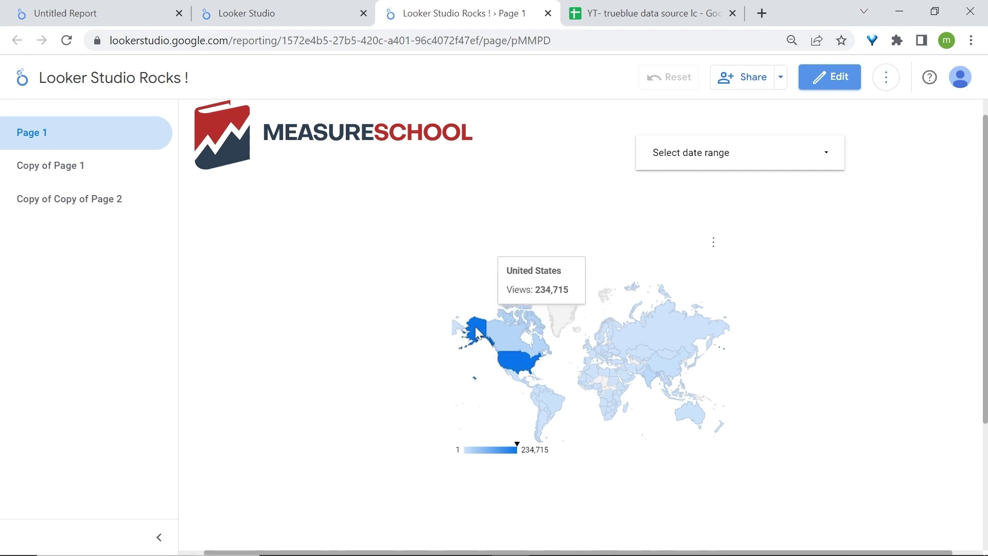
click(825, 85)
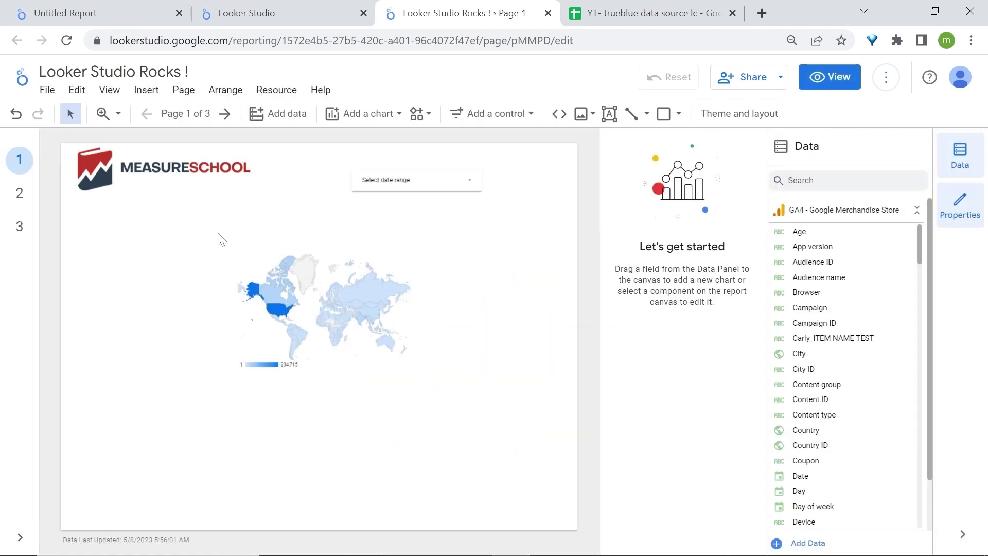
- Look through the available chart types down to the gauge charts
click(362, 113)
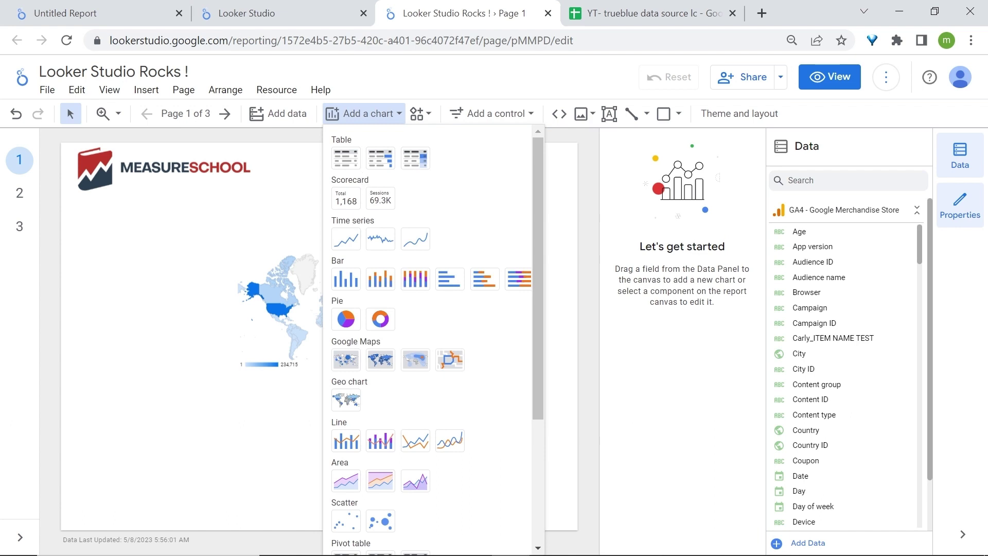
scroll(426, 356, down, 3)
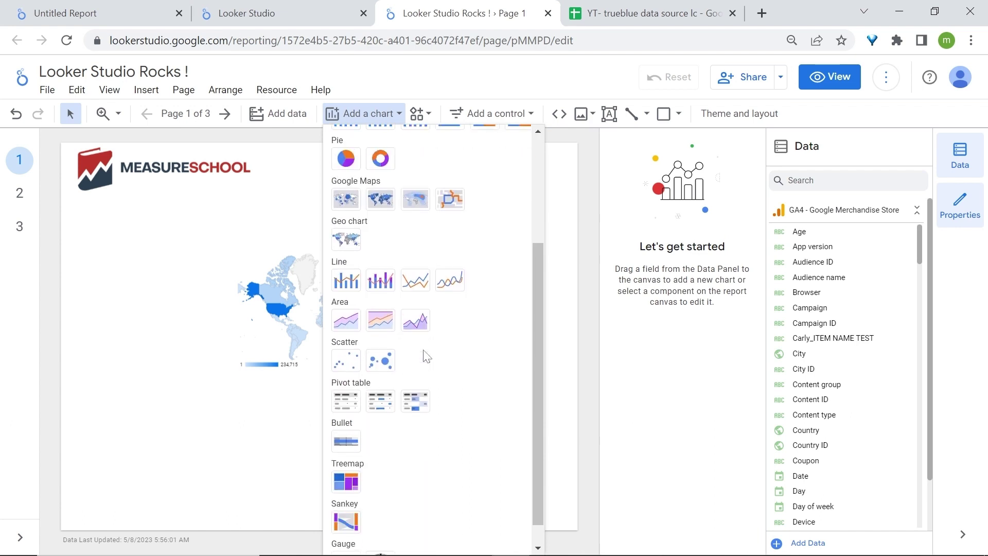
scroll(426, 356, down, 1)
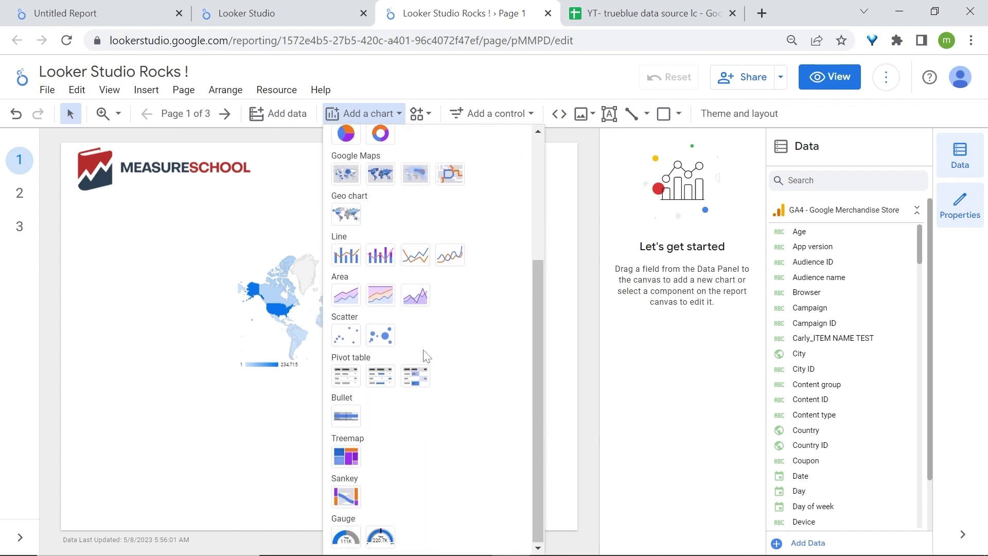